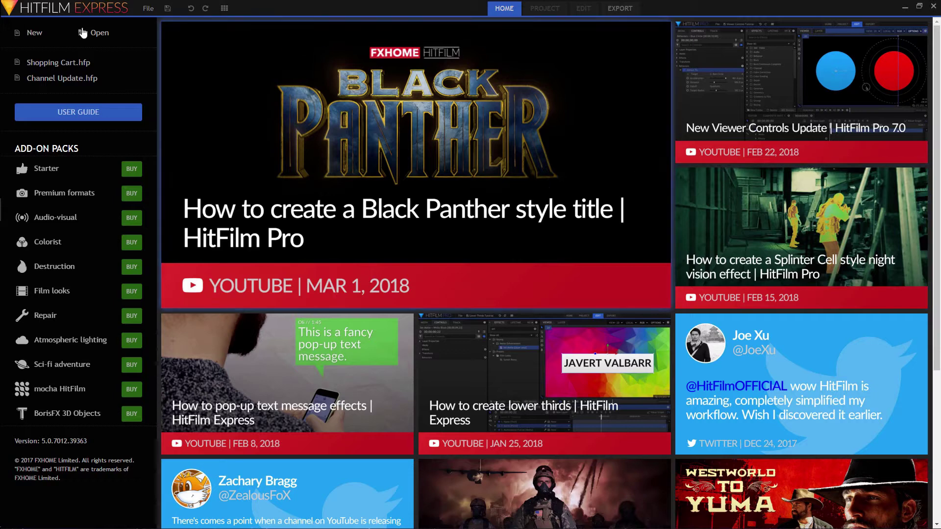
Step: Create a new project using the 1080p Full HD @ 30 fps template, Square Pixels (1.0) and 4x MSAA antialiasing, and start editing
click(33, 33)
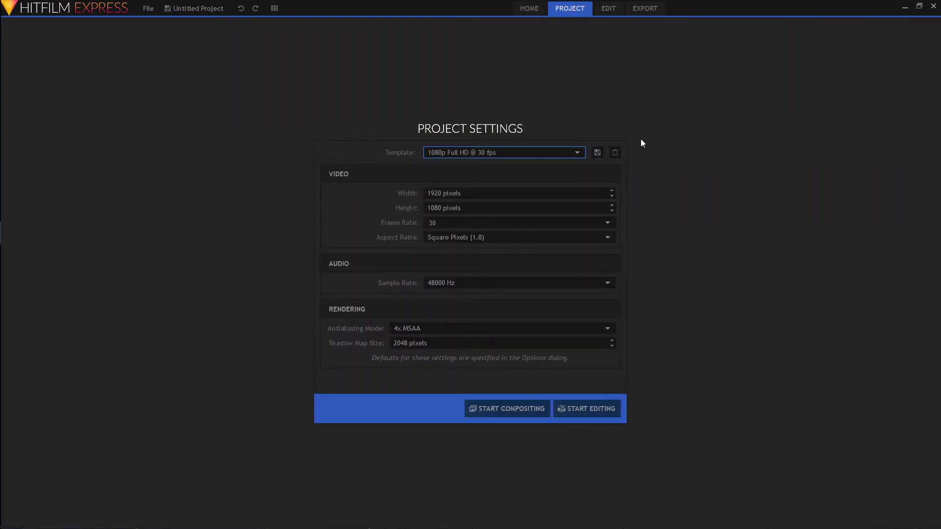
click(485, 153)
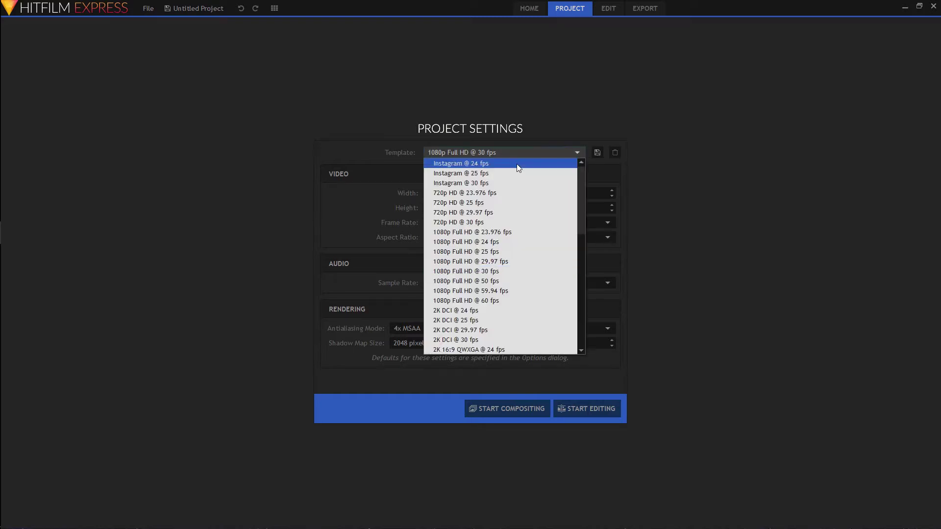
click(472, 272)
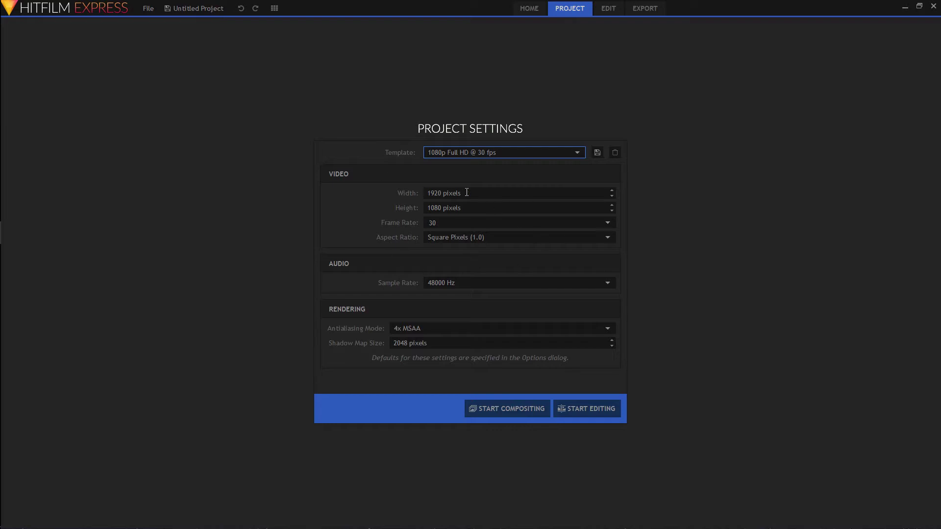
click(528, 238)
click(527, 238)
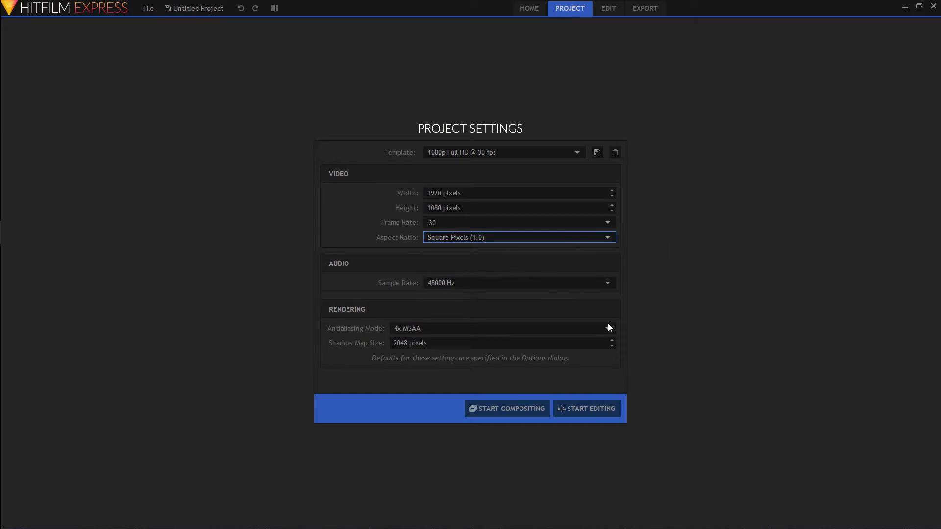
click(469, 329)
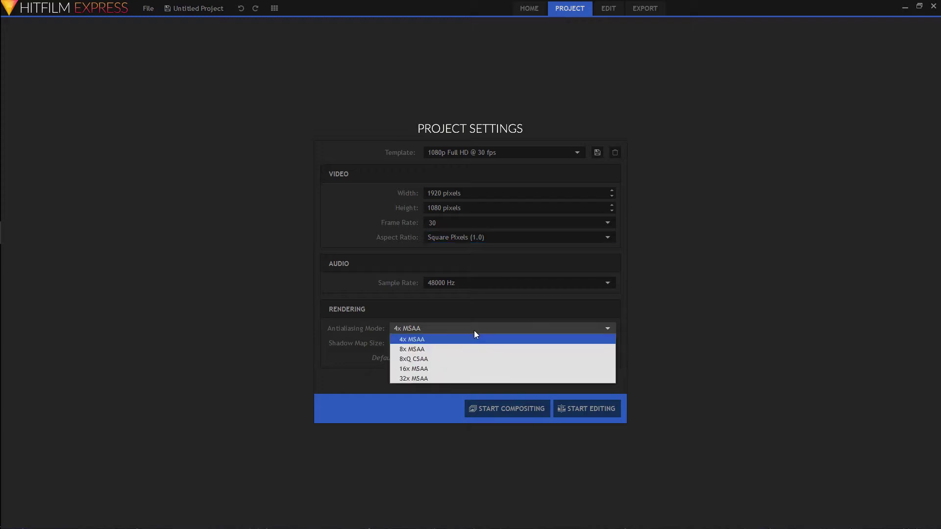
click(442, 326)
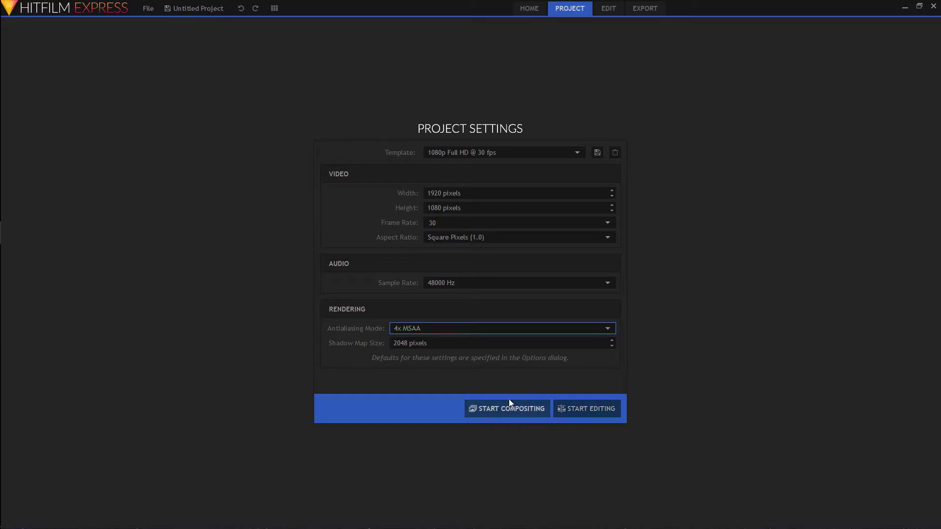
click(582, 413)
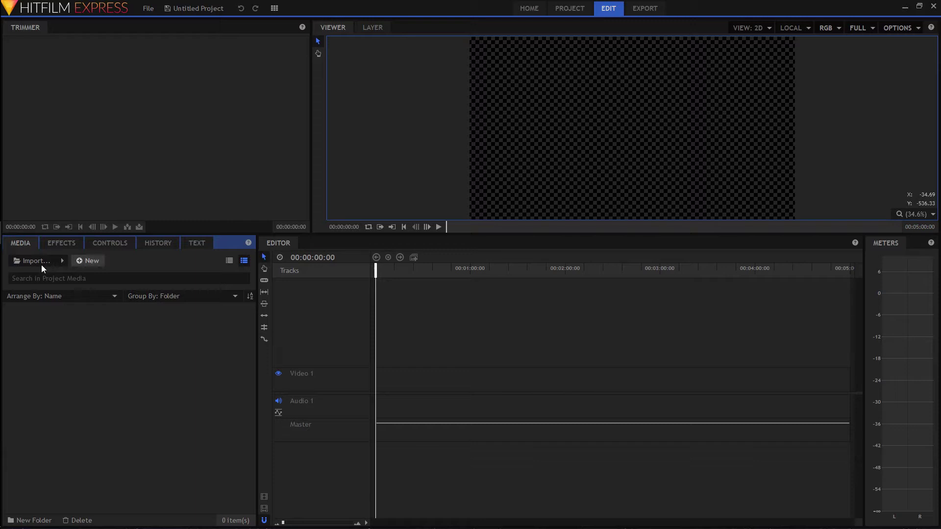
click(66, 244)
click(110, 243)
click(153, 241)
click(26, 245)
Step: Import the Render folder inside Beginner's Guide as an image sequence
click(66, 260)
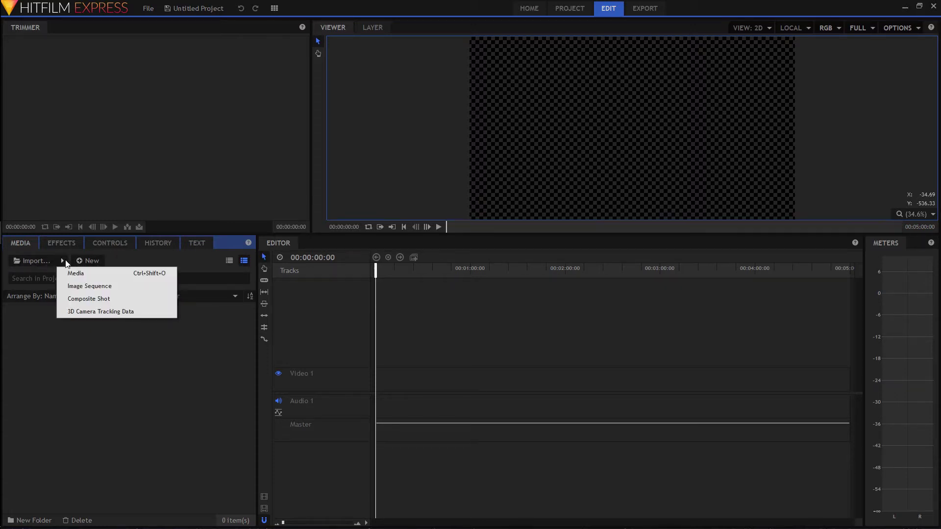
click(101, 288)
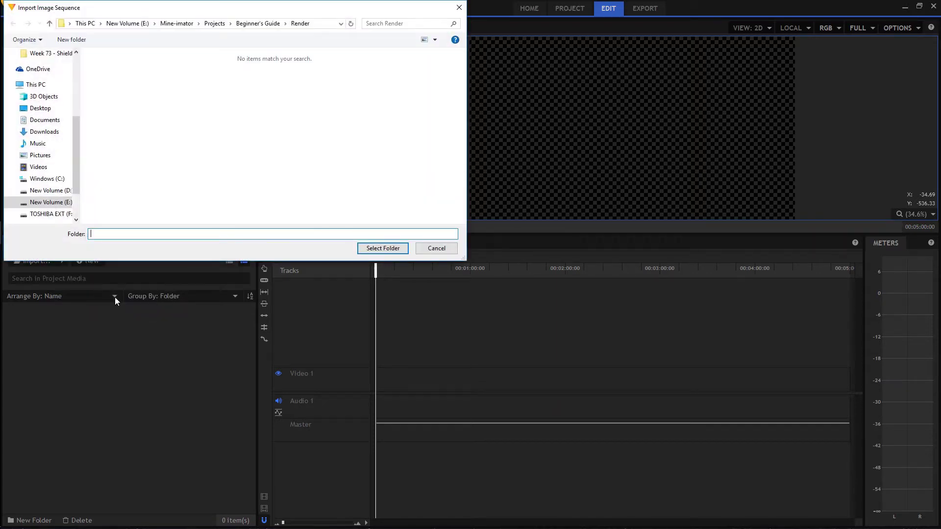
click(256, 24)
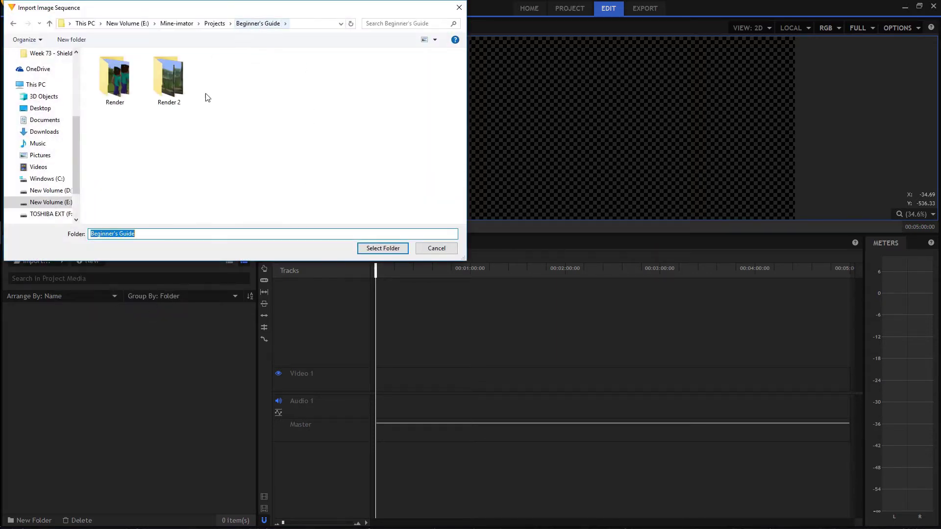
double_click(126, 93)
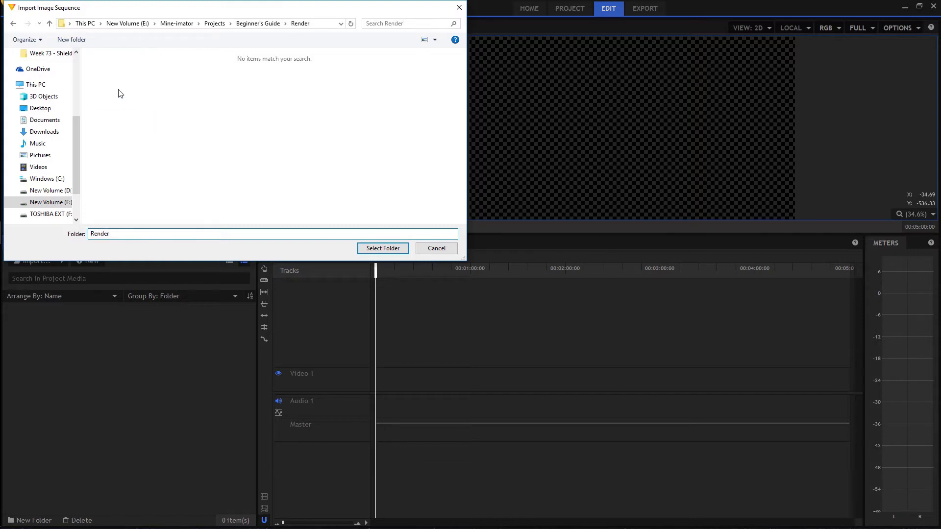
click(256, 24)
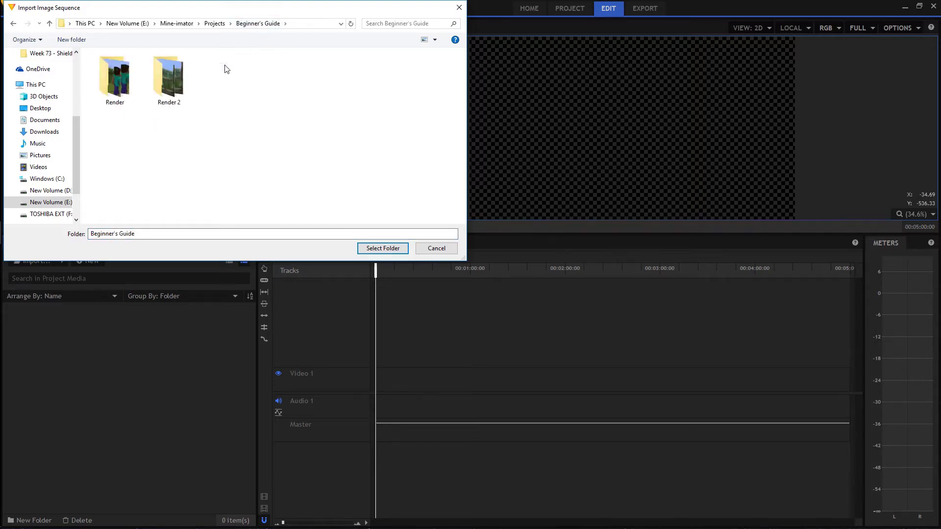
click(122, 95)
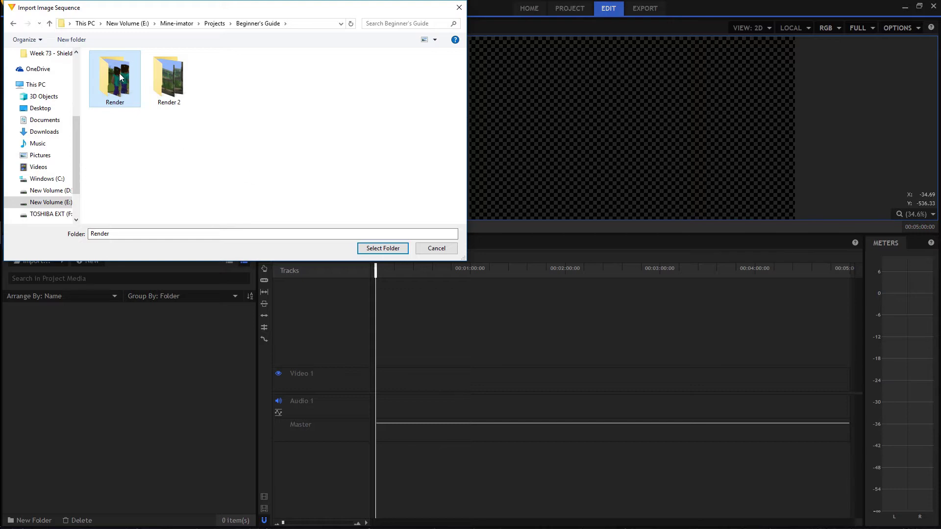
double_click(118, 86)
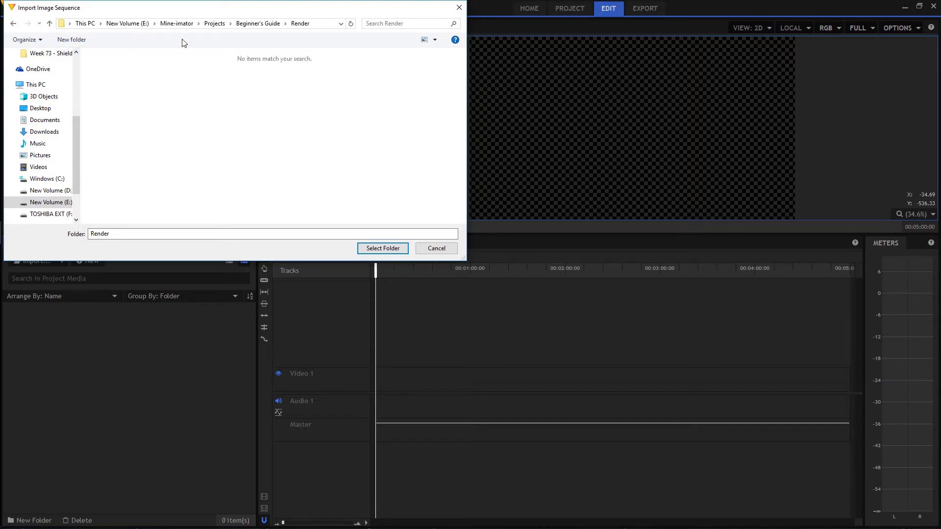
click(258, 23)
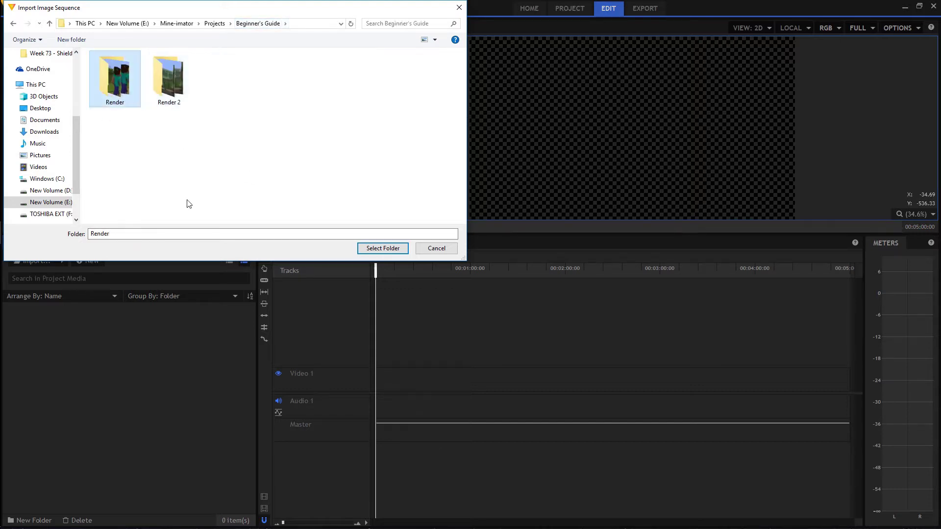
click(379, 250)
click(379, 250)
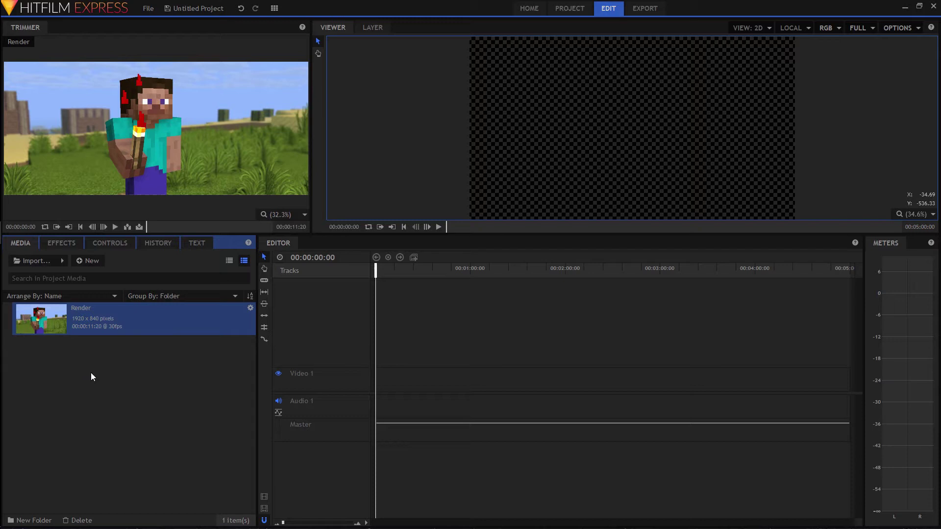
Step: Play the Render sequence in the trimmer and step frame by frame to examine where its frames stop displaying correctly
click(114, 227)
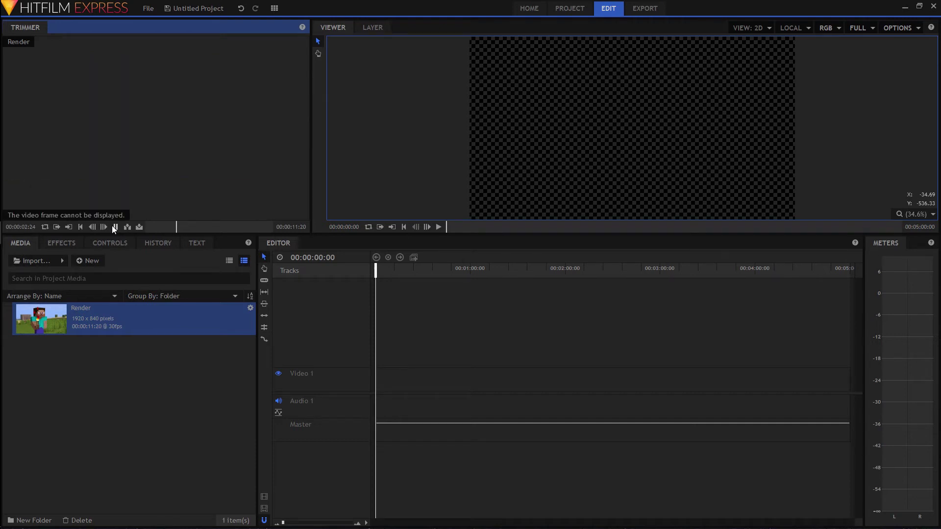
click(114, 226)
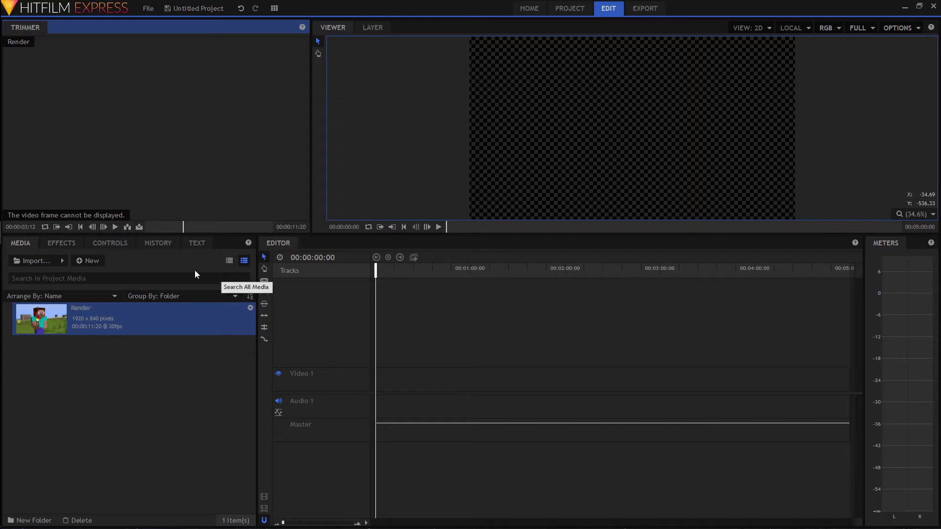
click(89, 226)
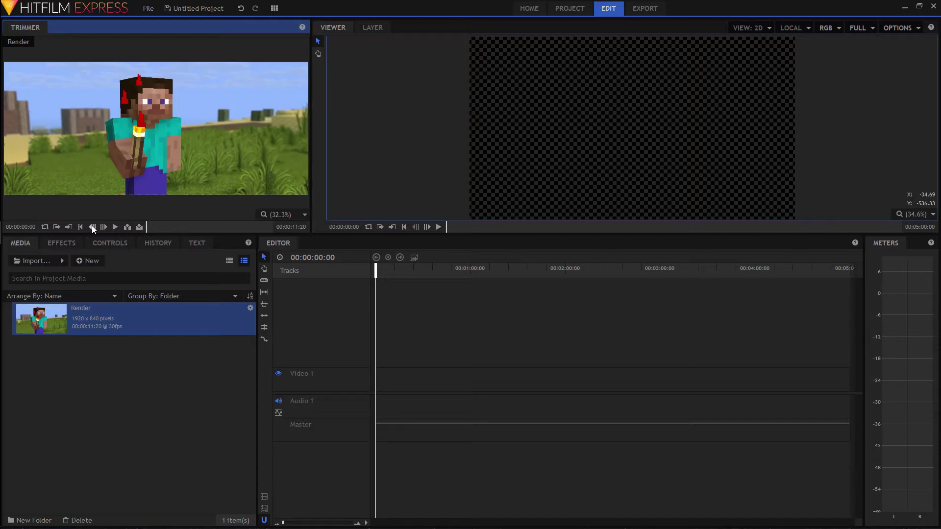
click(116, 226)
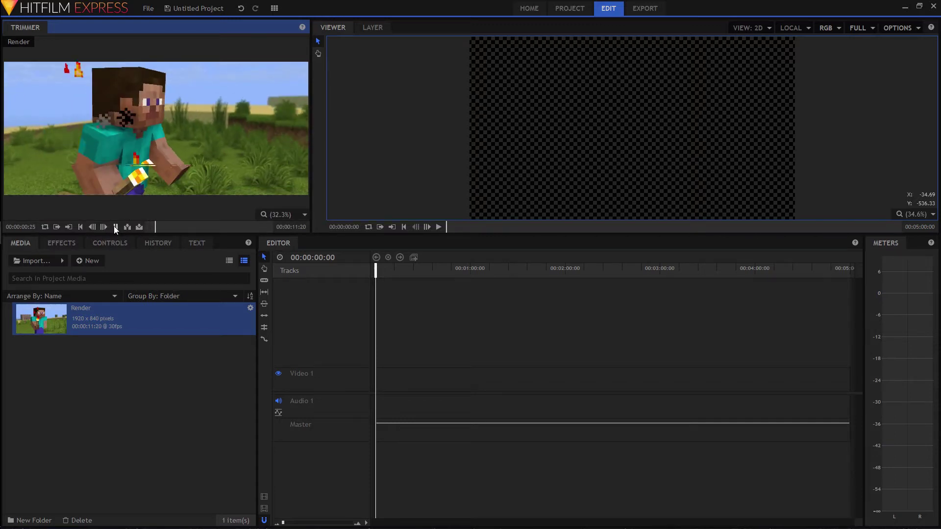
click(114, 226)
click(93, 226)
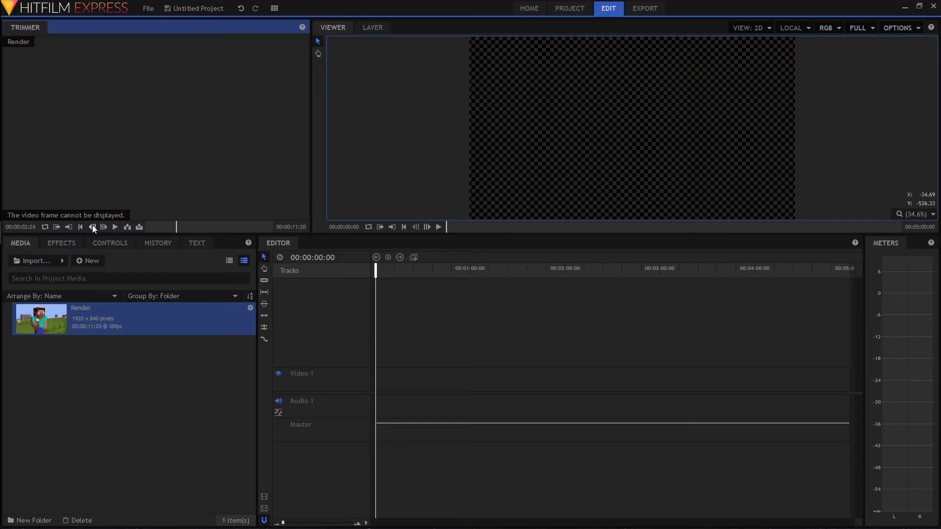
click(92, 225)
click(93, 226)
click(93, 226)
click(104, 227)
click(94, 228)
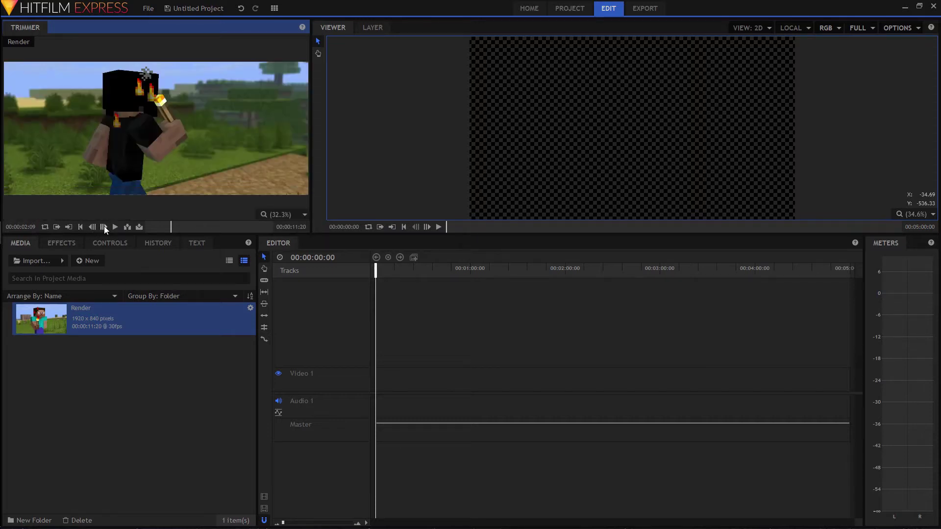
click(104, 226)
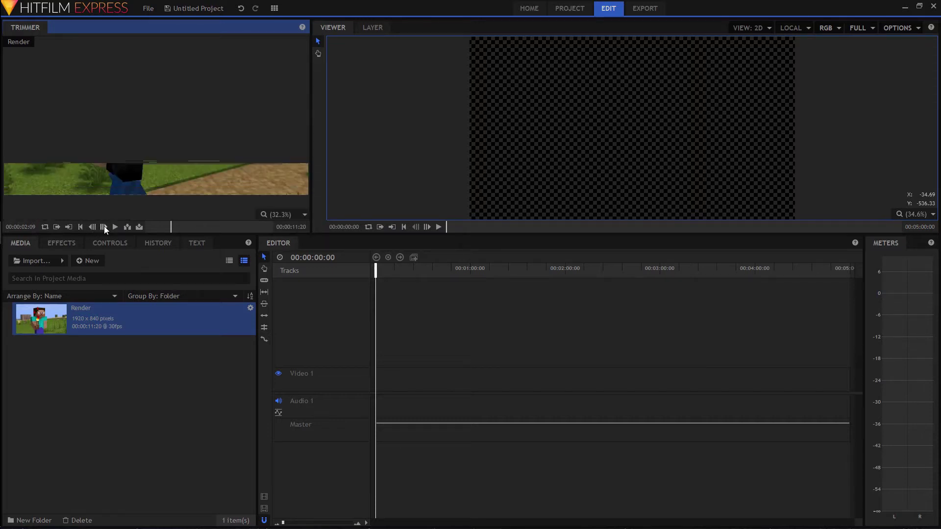
Step: Import the Render 2 folder inside Beginner's Guide as an image sequence and play it through in the trimmer
click(153, 359)
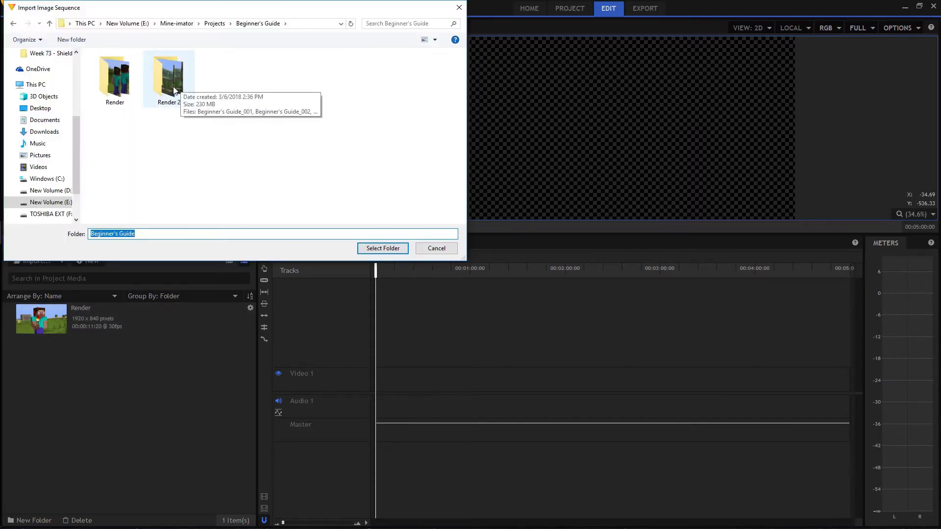
click(174, 90)
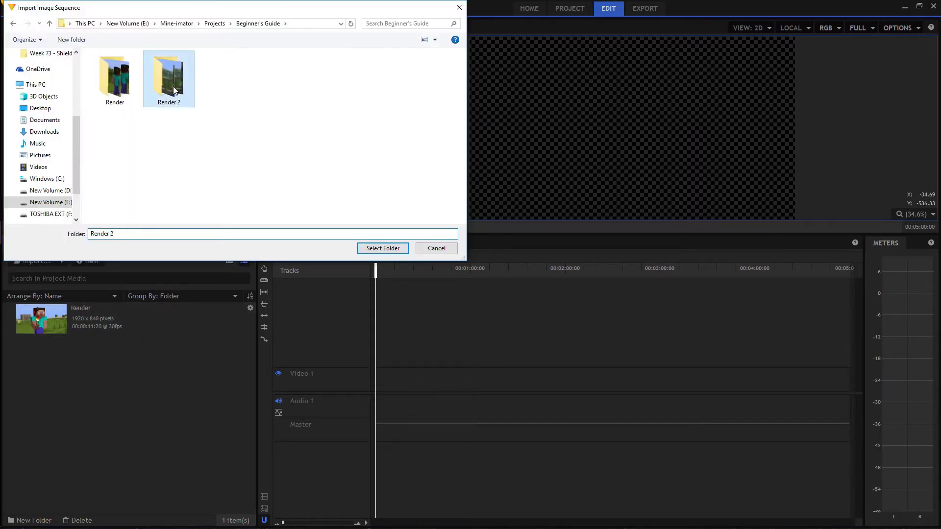
click(378, 249)
click(378, 249)
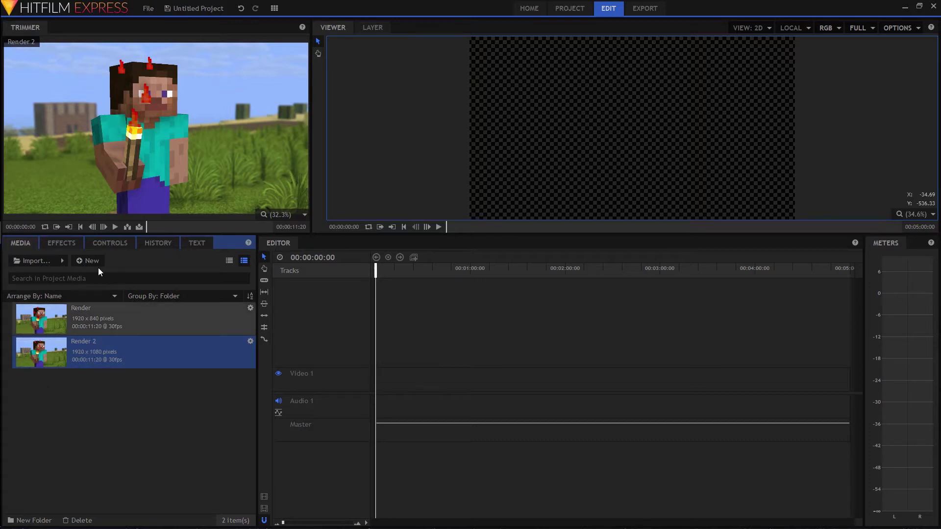
click(115, 227)
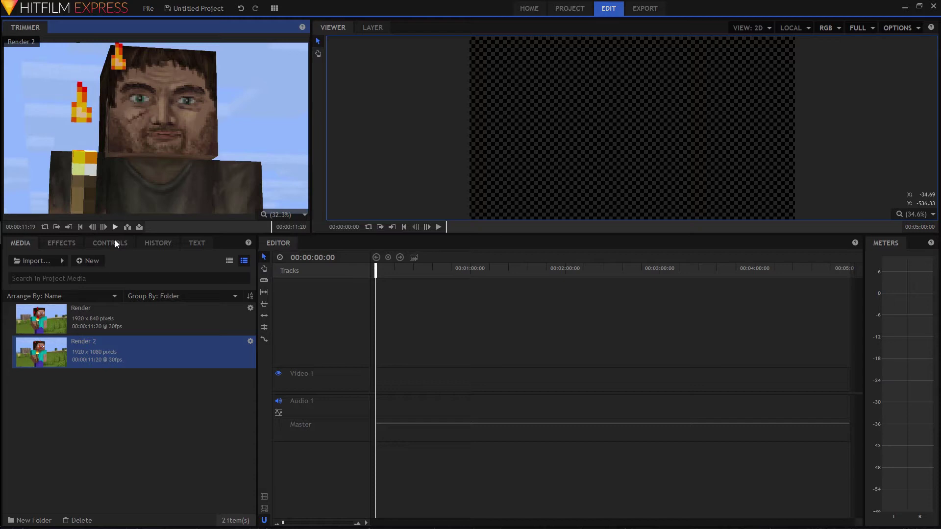
Step: Compare the two imported sequences and delete Render from the project media
click(55, 325)
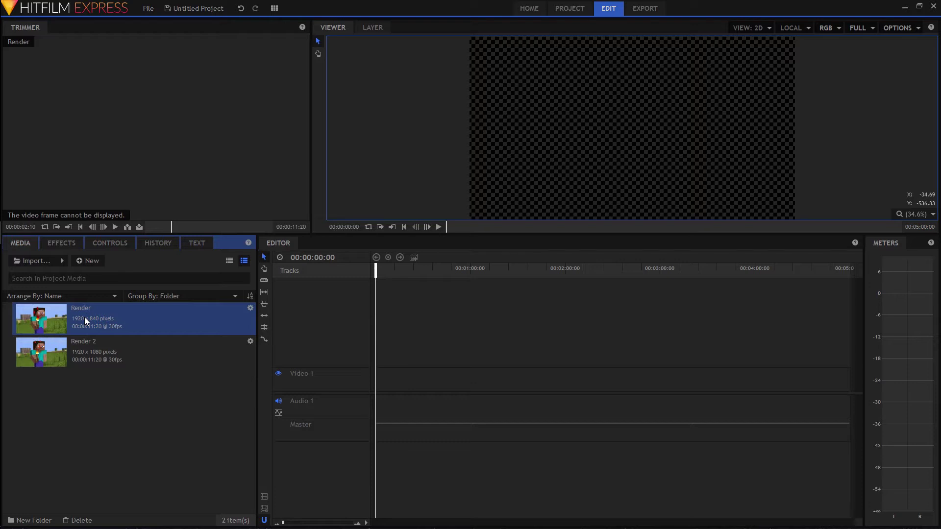
click(58, 350)
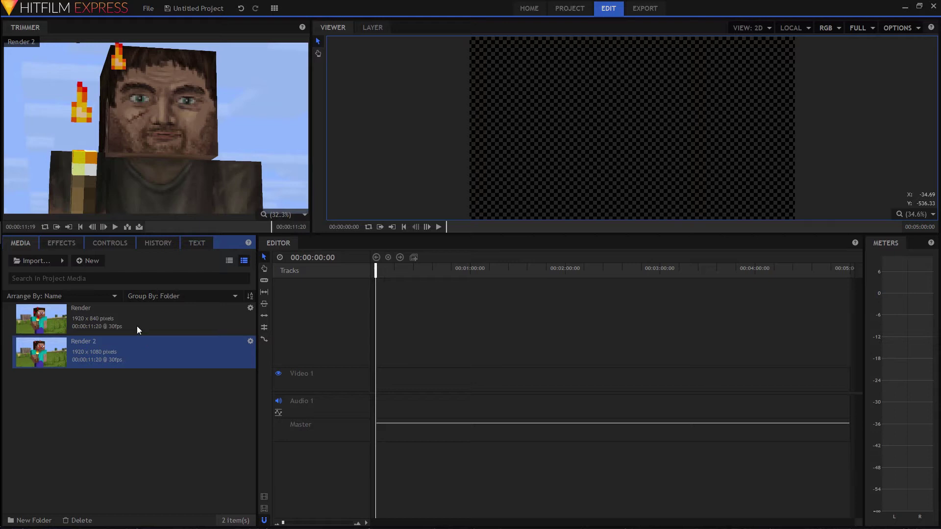
click(102, 317)
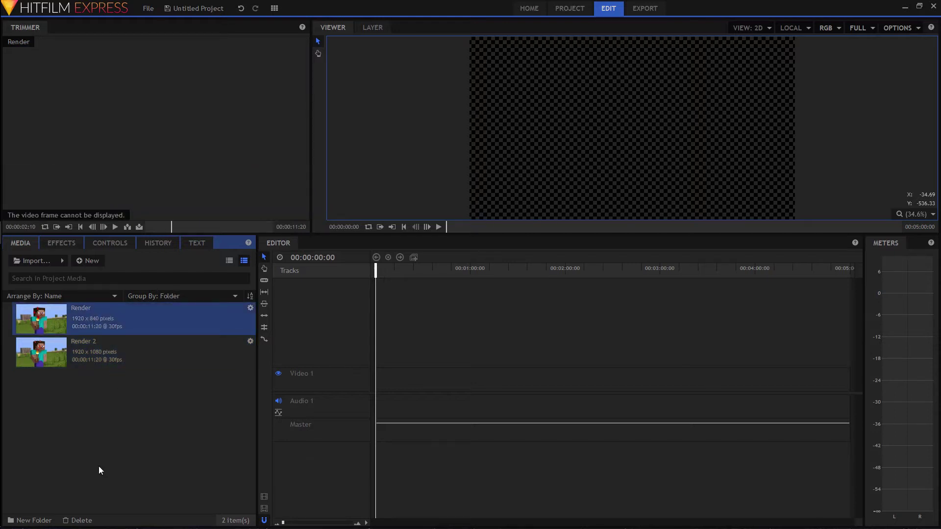
click(78, 521)
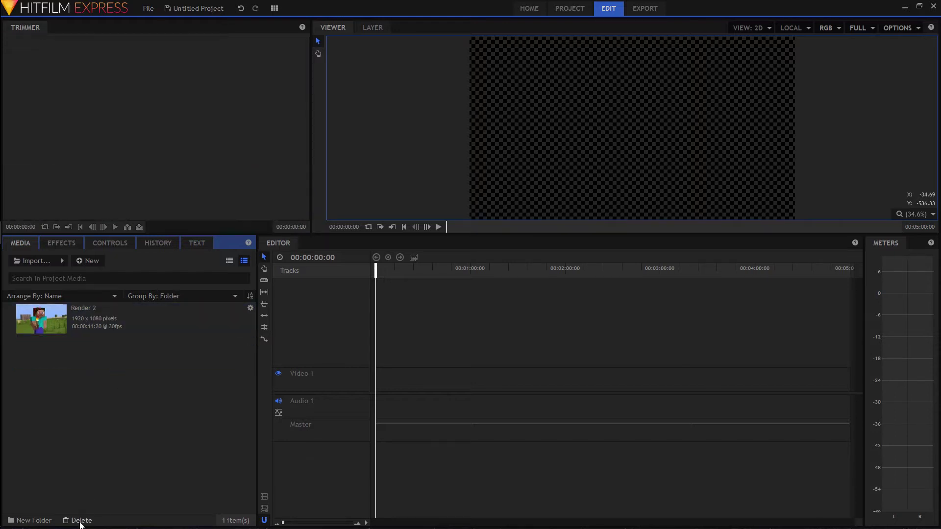
Step: Rewind Render 2 to its first frame in the trimmer and place the sequence at the start of the Video 1 track
click(83, 324)
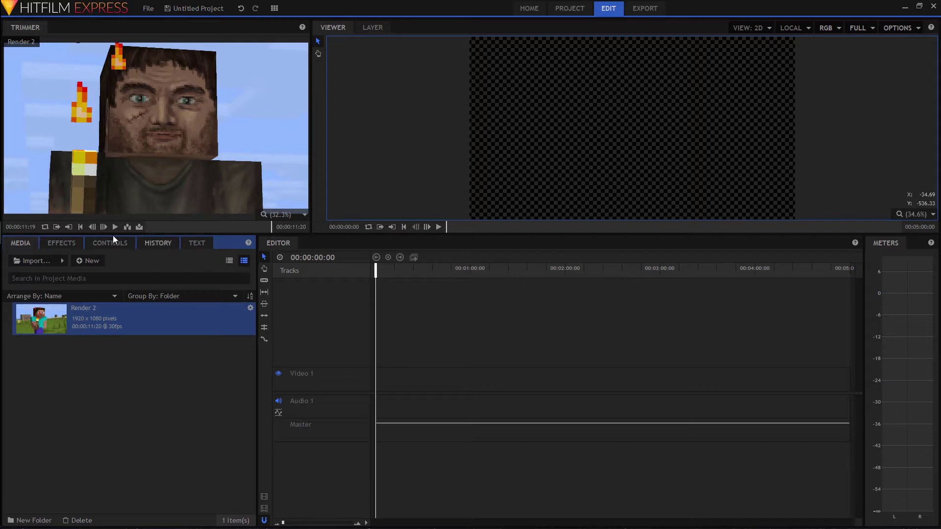
click(80, 227)
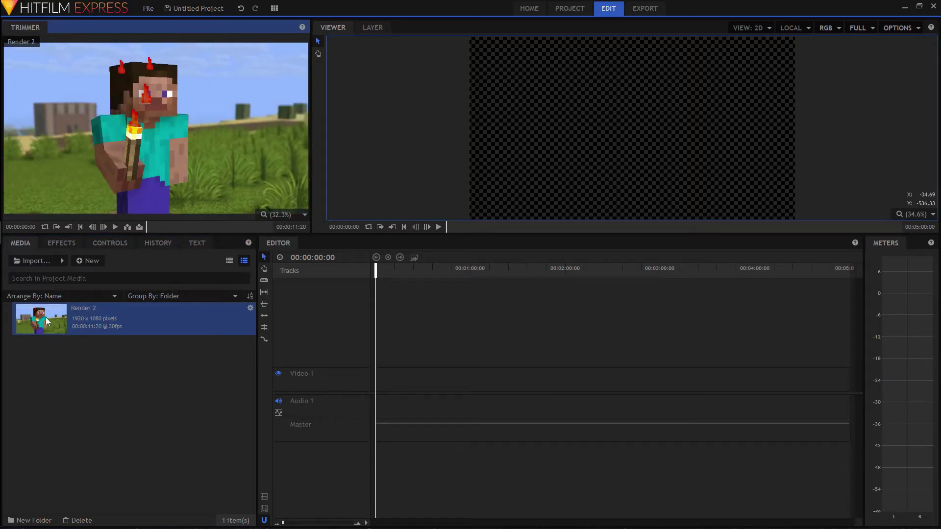
drag(42, 318, 374, 384)
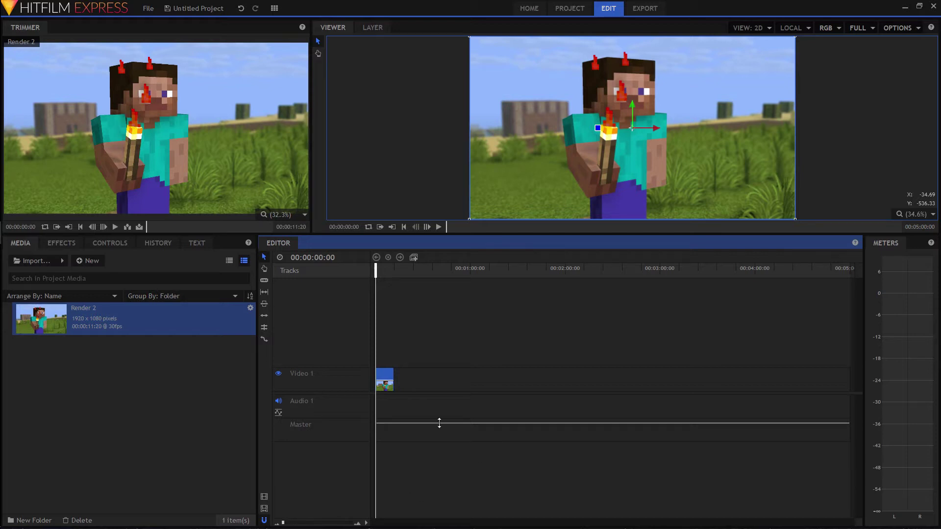
scroll(429, 387, up, 3)
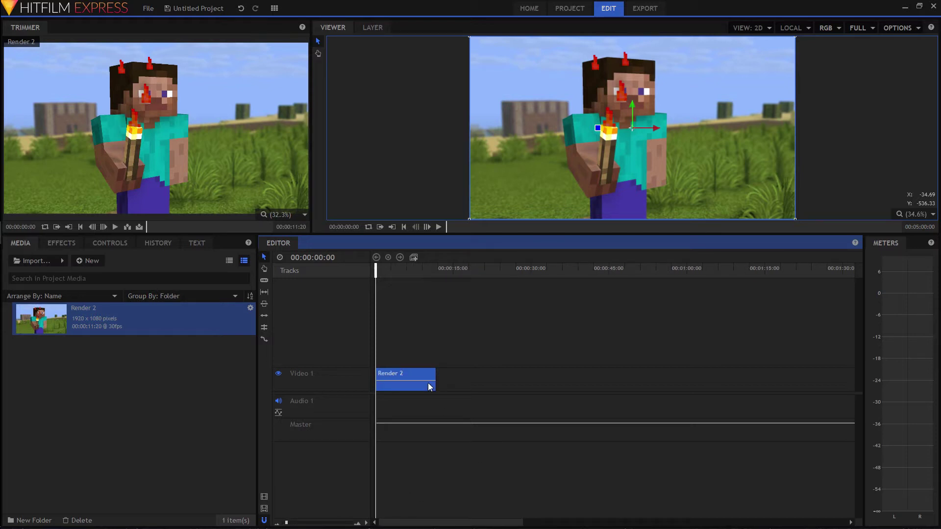
scroll(441, 383, up, 3)
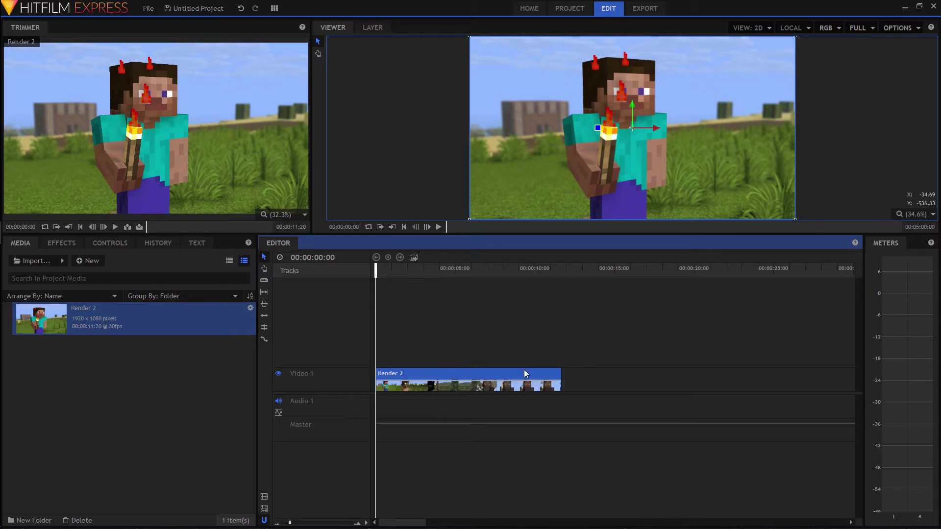
scroll(505, 379, up, 2)
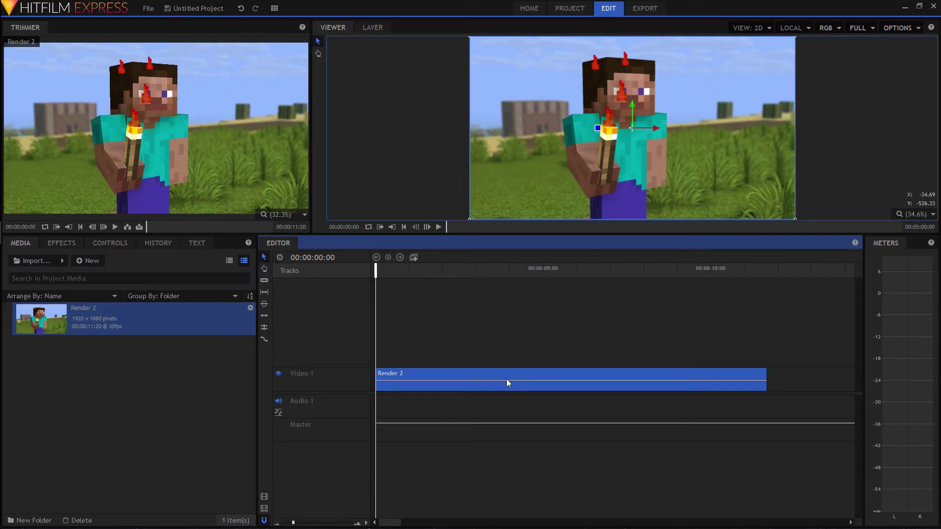
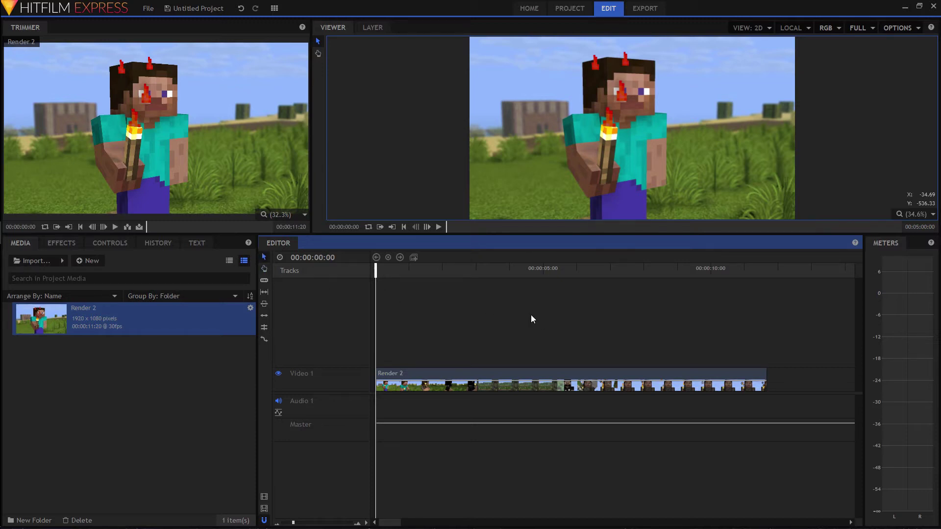
drag(504, 311, 751, 336)
key(v)
click(264, 282)
click(263, 256)
click(265, 282)
click(265, 316)
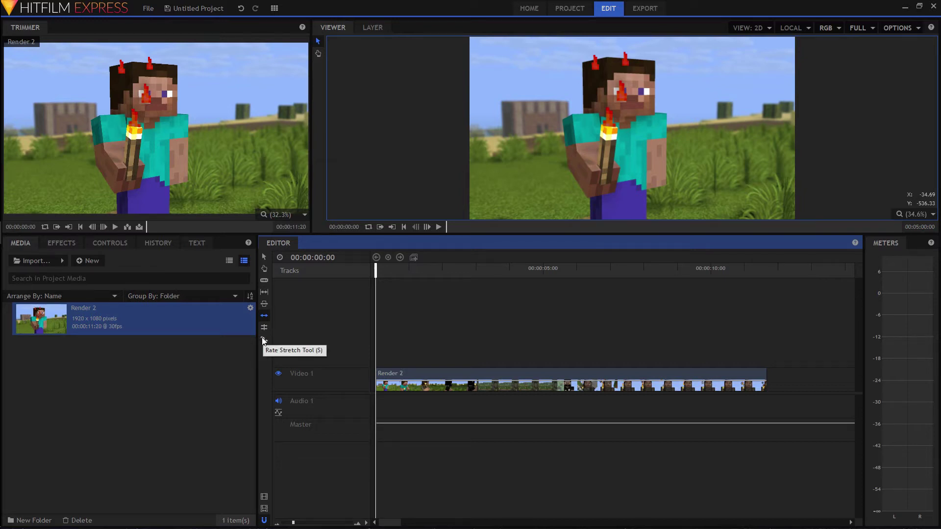
Step: Try rate-stretching the Render 2 clip to about a quarter of its length, play the result, and undo the stretch
click(264, 339)
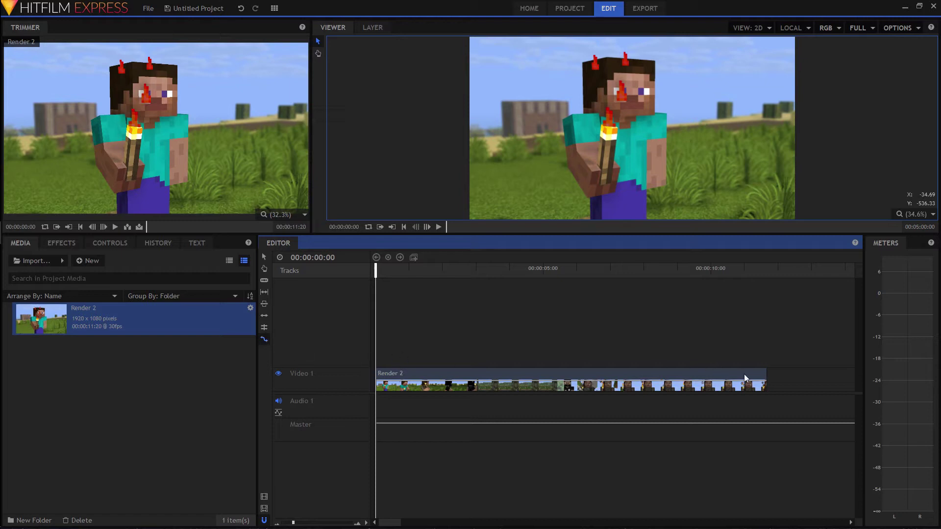
drag(770, 378, 472, 378)
key(space)
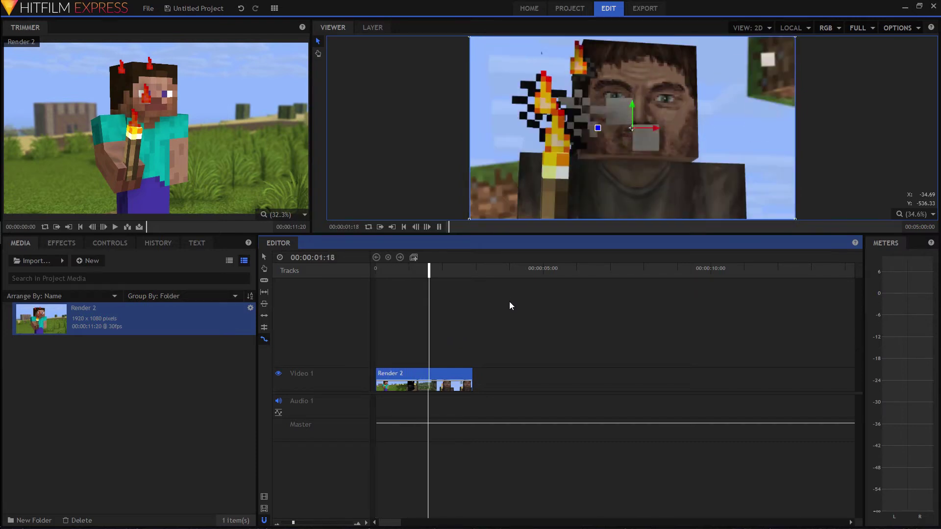
key(ctrl+z)
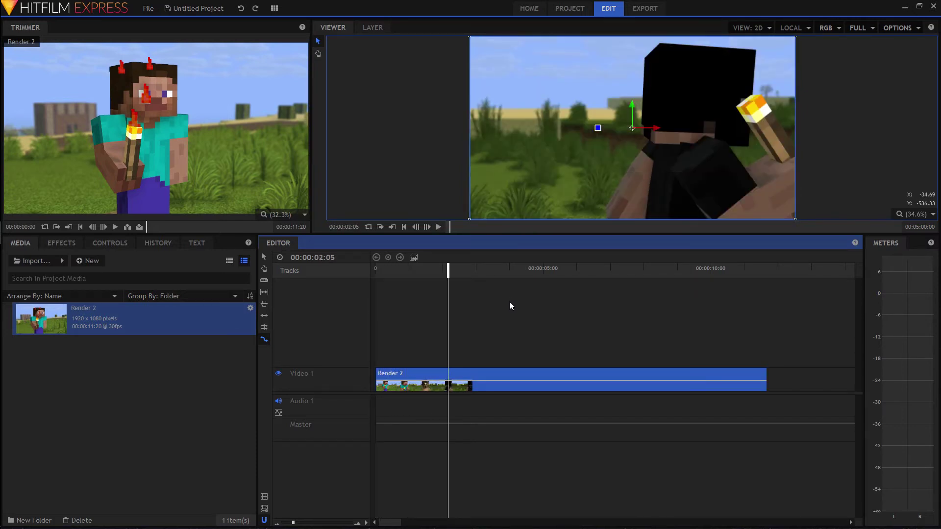
click(264, 257)
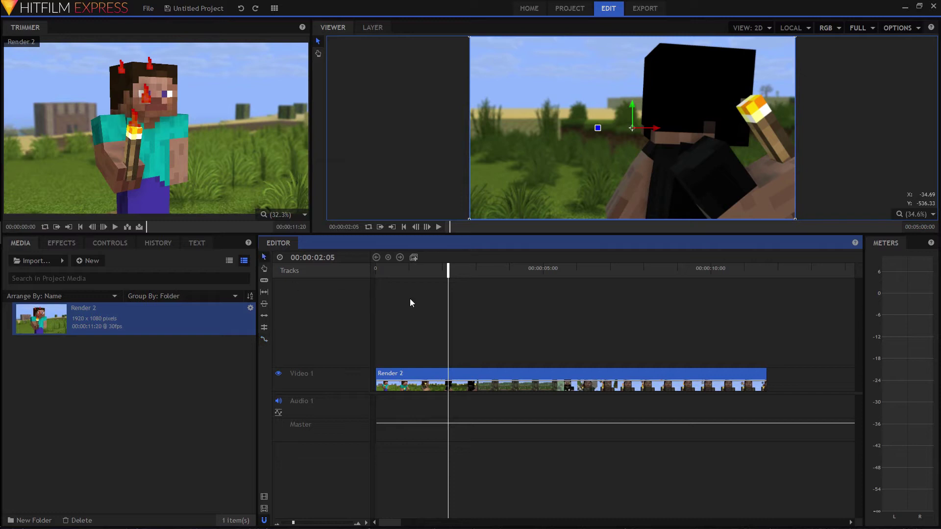
Step: Step frame by frame around the first shot change in Render 2 and place the playhead at 00:00:02:11
mouse_move(463, 269)
mouse_down()
mouse_move(490, 273)
mouse_move(414, 273)
mouse_move(454, 275)
mouse_up()
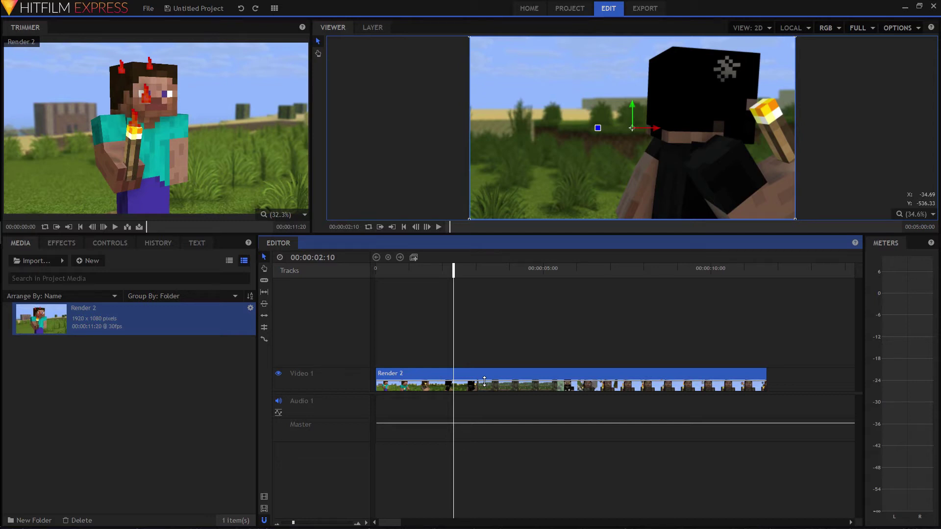
key(Right)
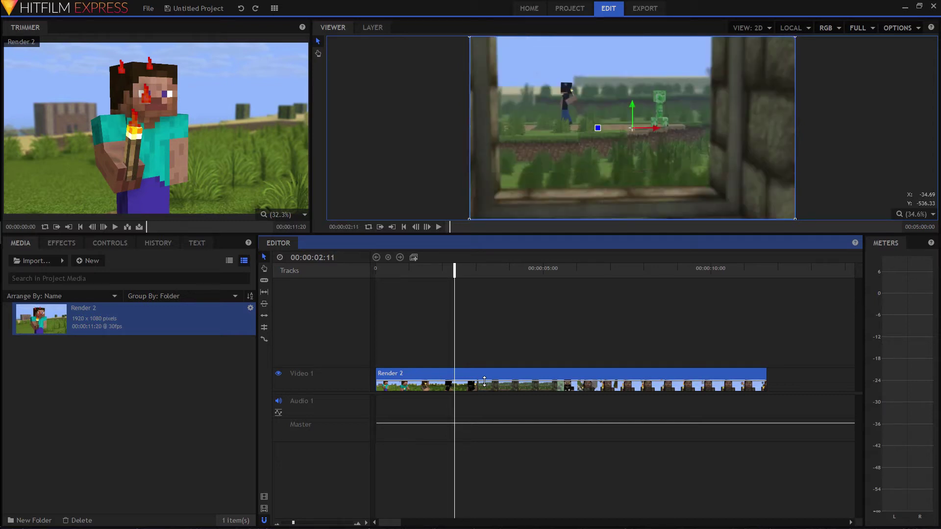
key(Left)
key(Left)
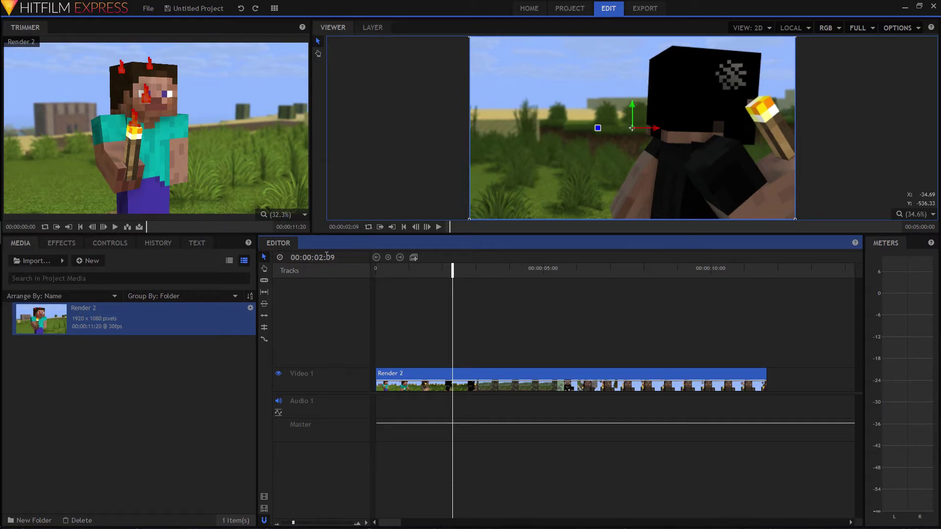
key(Right)
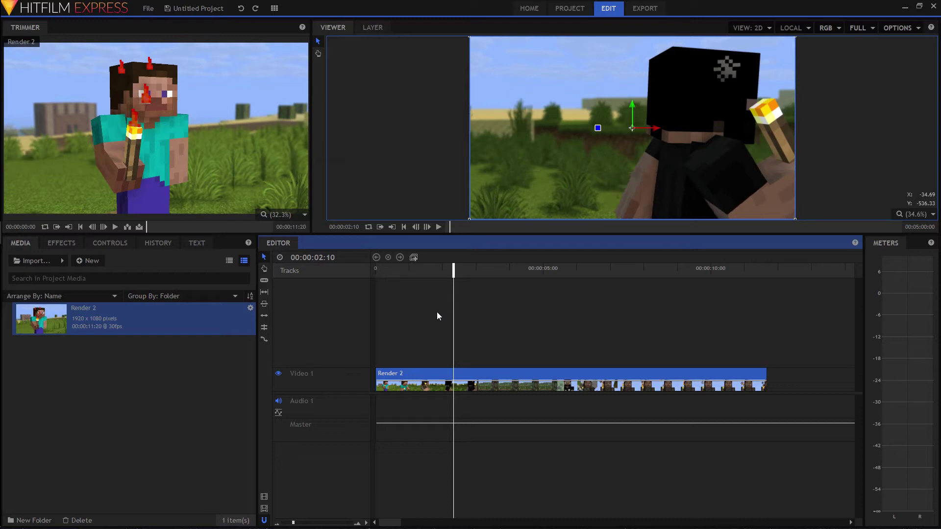
key(Right)
key(Right)
key(Left)
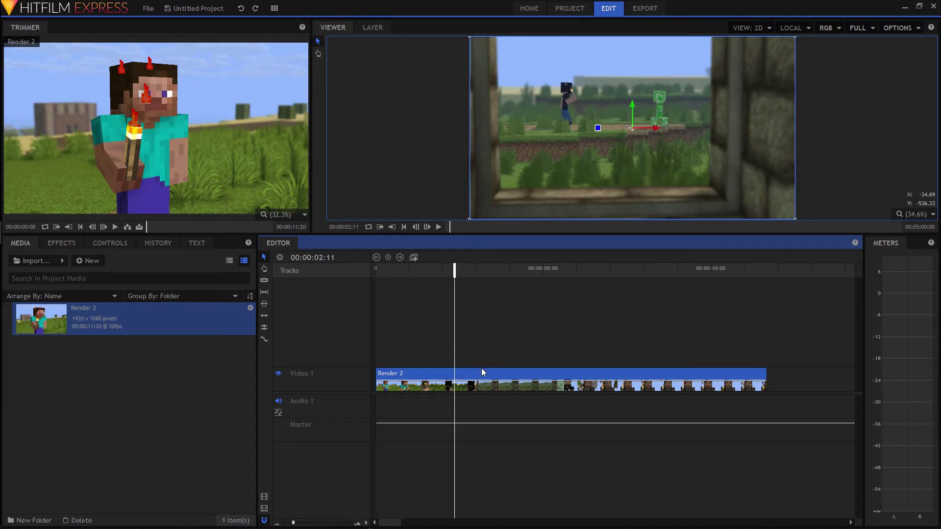
Step: Try slicing the Render 2 clip at the playhead with the Slice command, and undo the slice
right_click(452, 373)
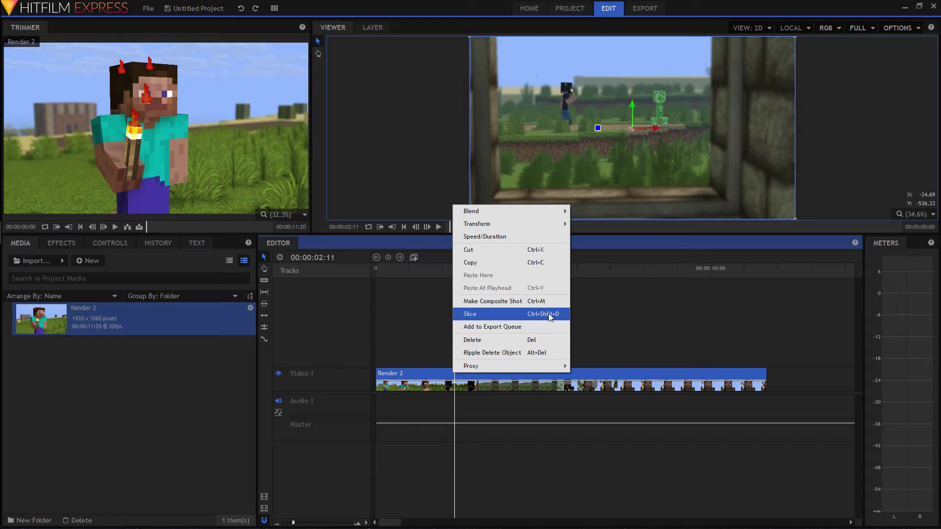
click(519, 316)
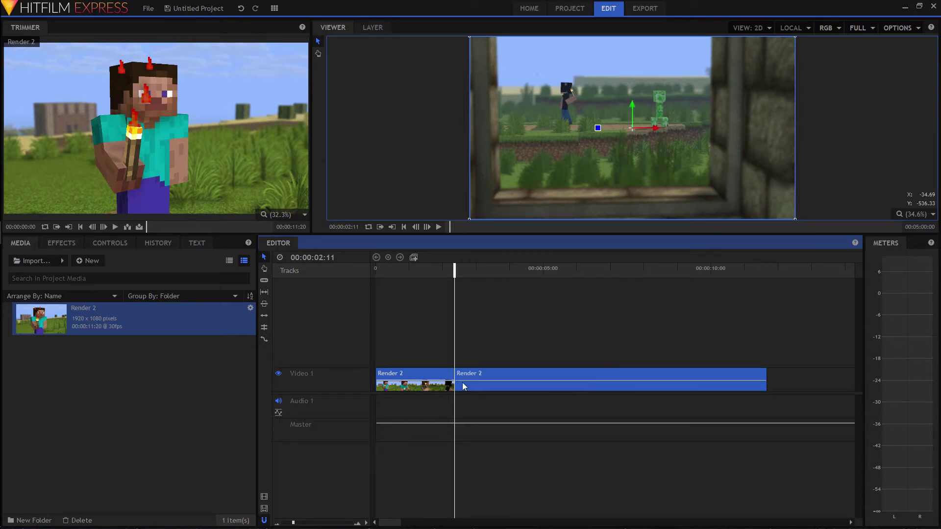
click(516, 335)
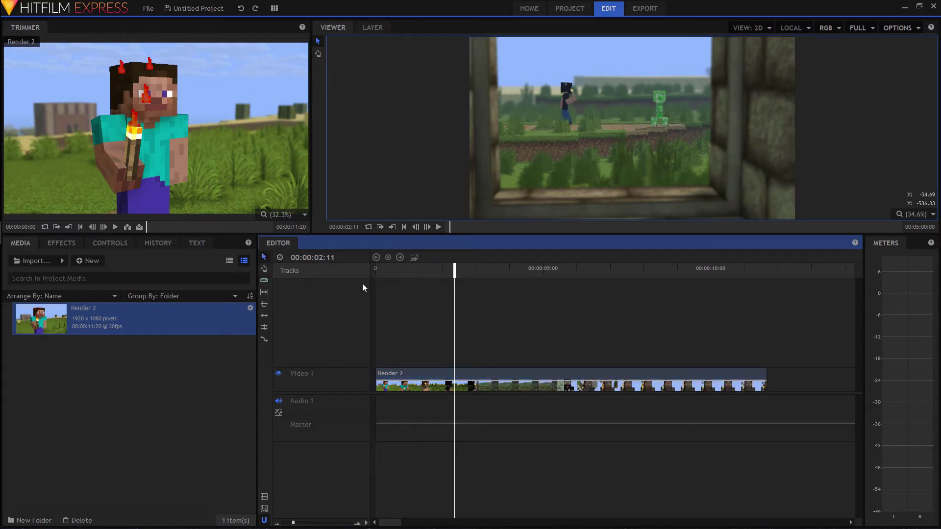
Step: Slice the Render 2 clip at 00:00:02:11 with the Slice tool, and undo a trial cut made further along
key(c)
click(455, 375)
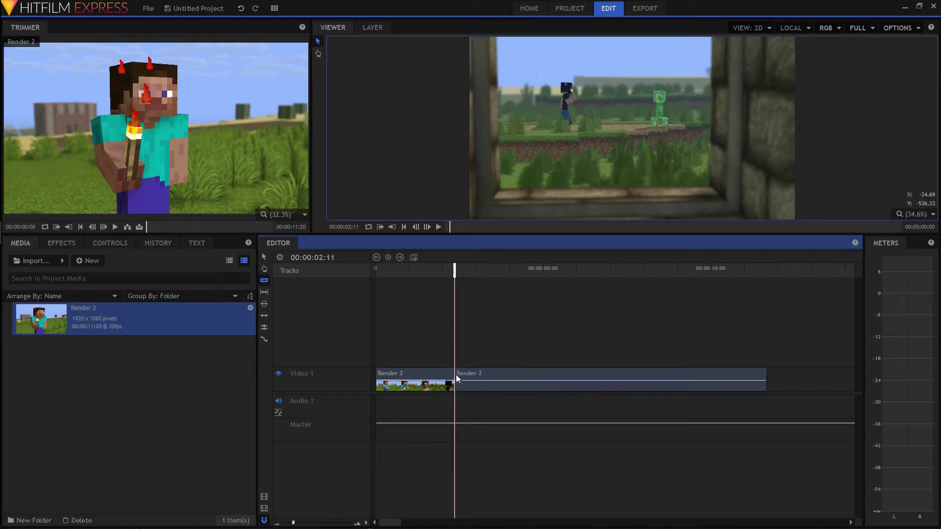
click(584, 374)
key(ctrl+z)
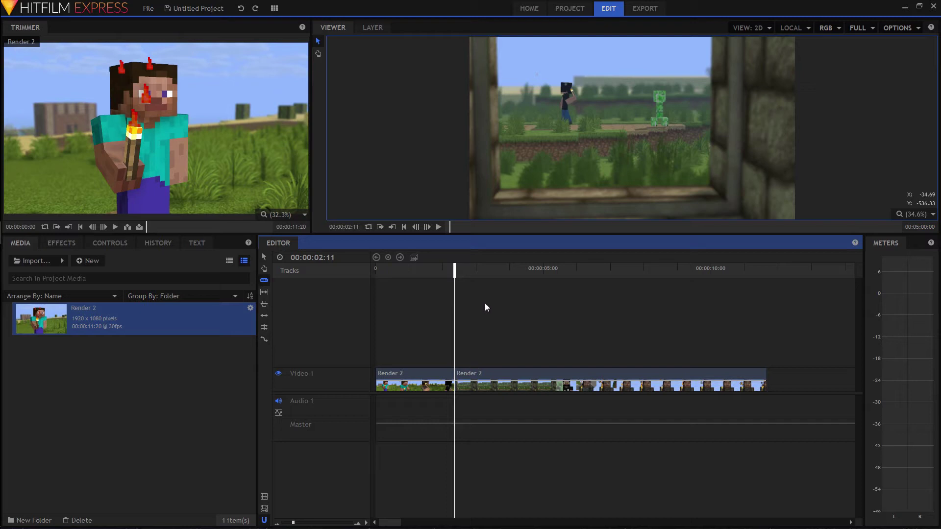
Step: Slice the second Render 2 clip at the next shot change, at 00:00:04:26, and play on from the cut
drag(471, 272, 538, 280)
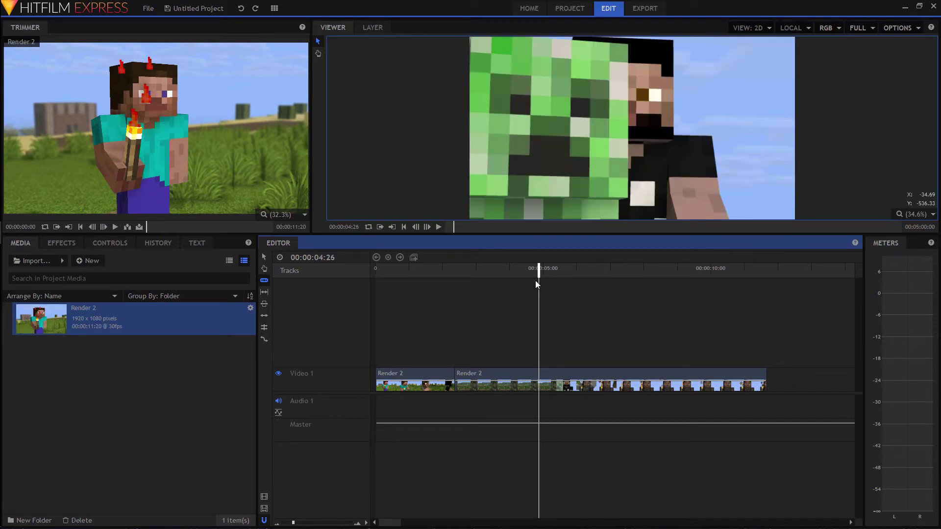
click(540, 371)
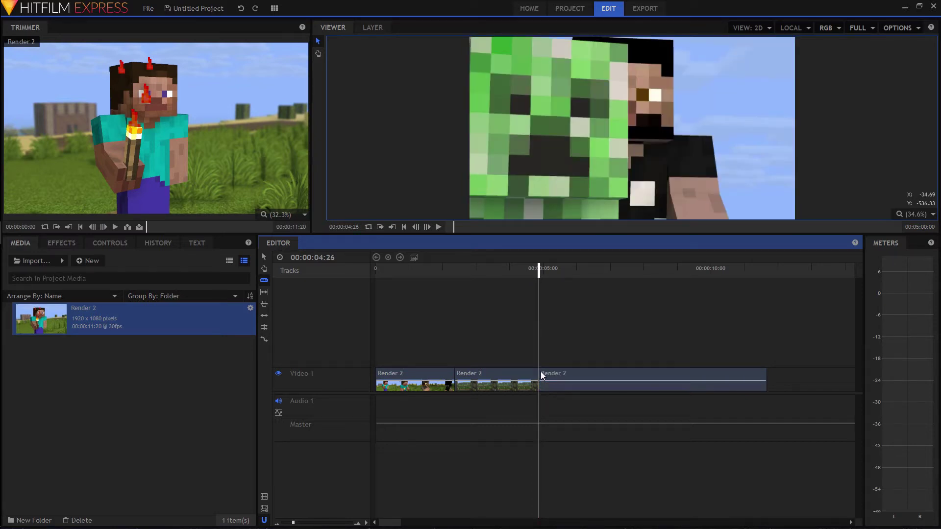
key(space)
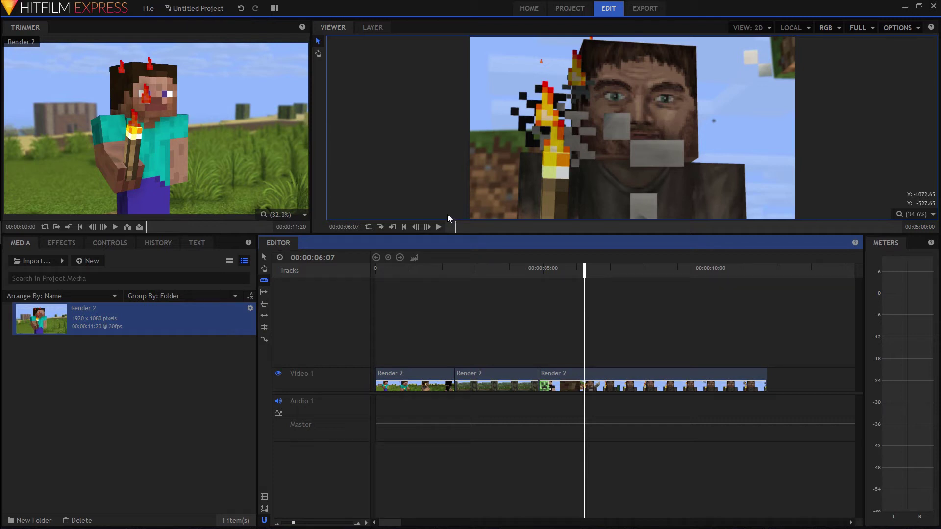
Step: Save the project as BeginnersGuide in the Beginner's Guide folder
click(183, 9)
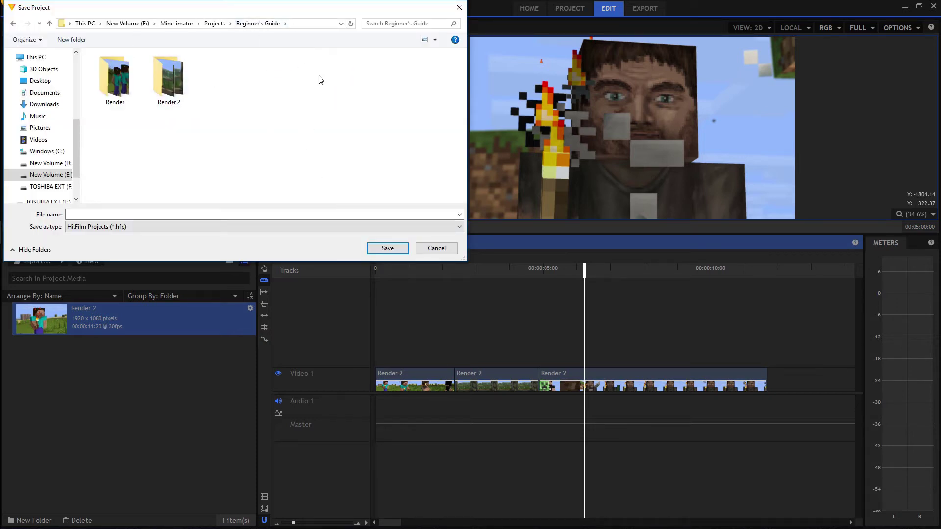
click(171, 214)
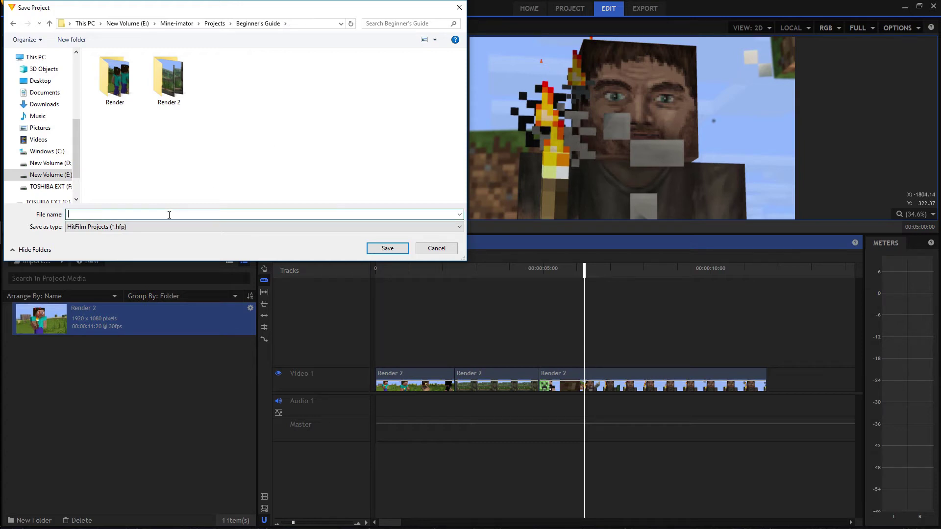
text(BeginnersGuide)
click(385, 250)
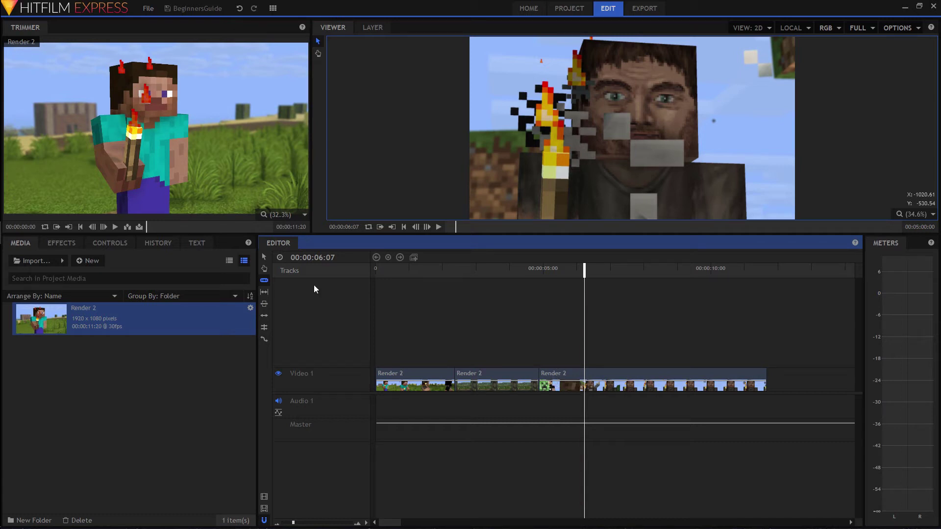
Step: Trim the start of the third Render 2 clip to 00:00:06:04, leaving a gap after the second clip
click(264, 256)
drag(554, 270, 581, 275)
drag(539, 380, 581, 381)
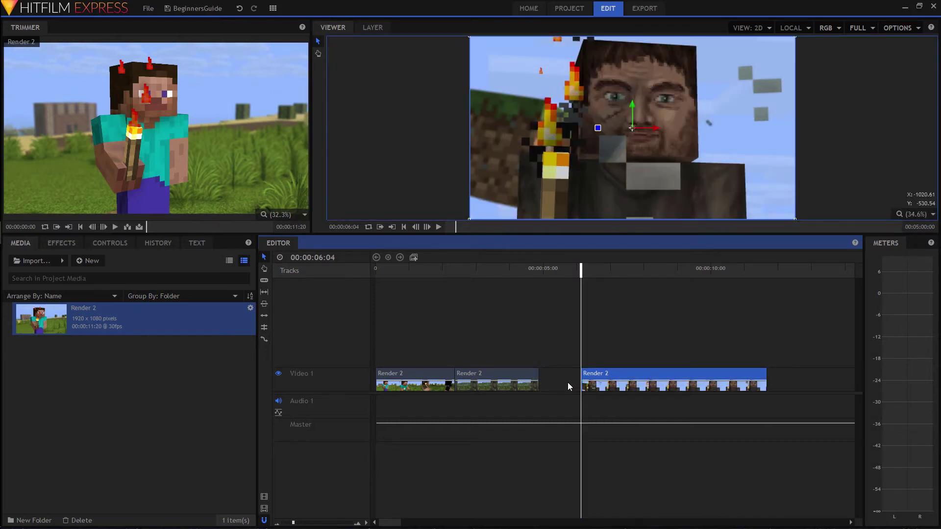
Step: Scrub and play across the gap between the second and third clips to examine how the edit plays
click(508, 272)
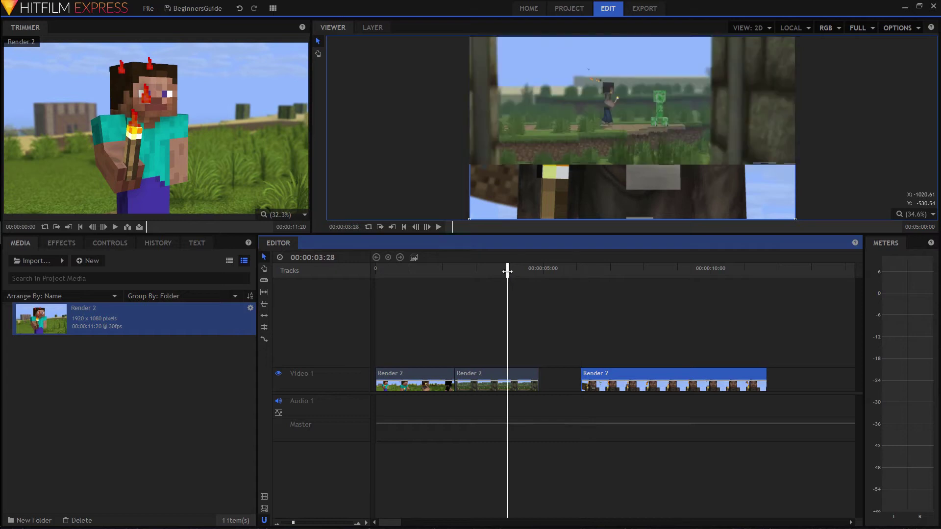
drag(506, 271, 495, 273)
drag(606, 275, 479, 270)
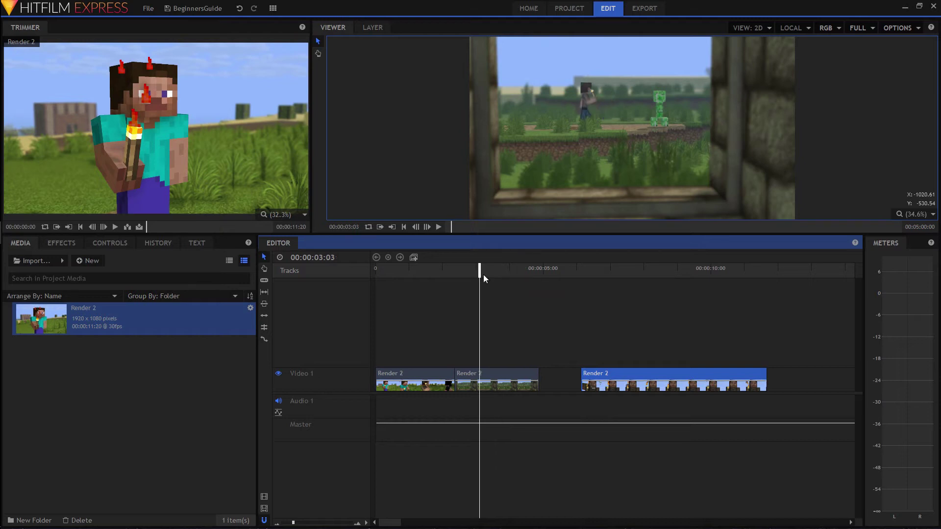
click(404, 226)
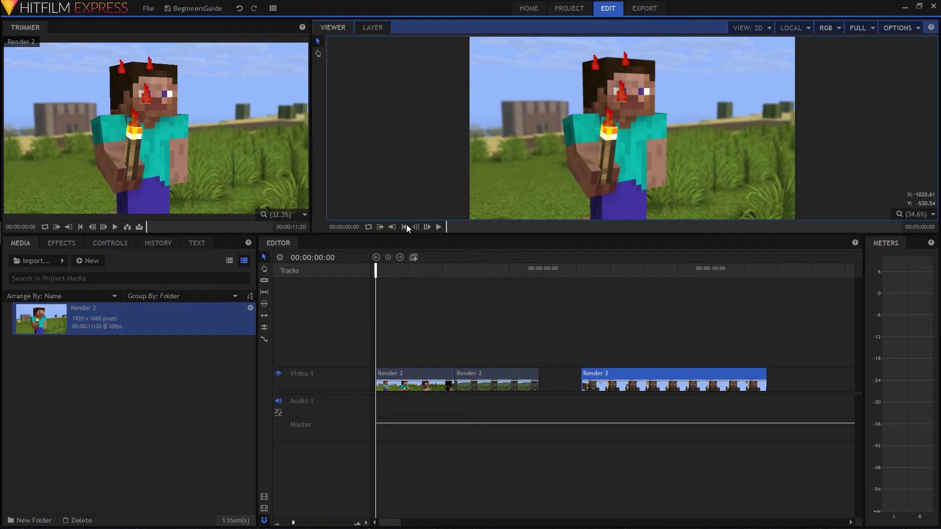
click(505, 270)
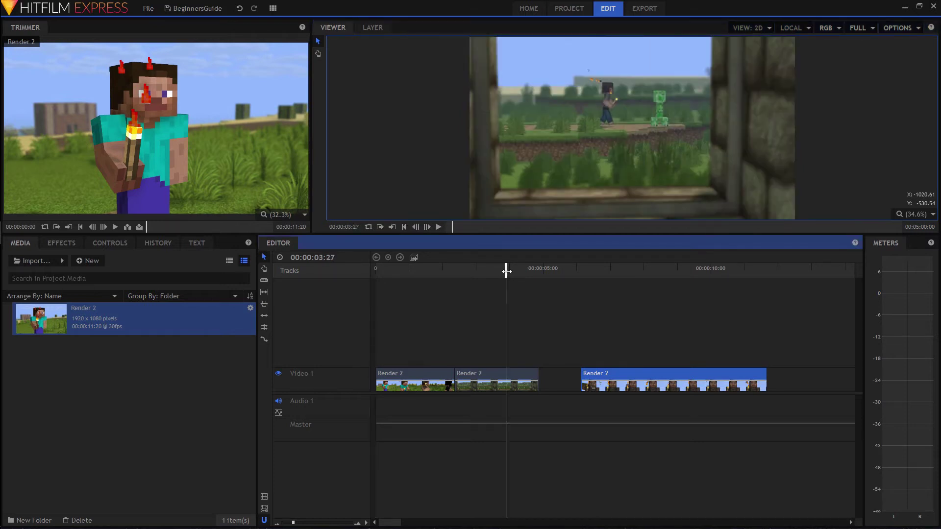
key(space)
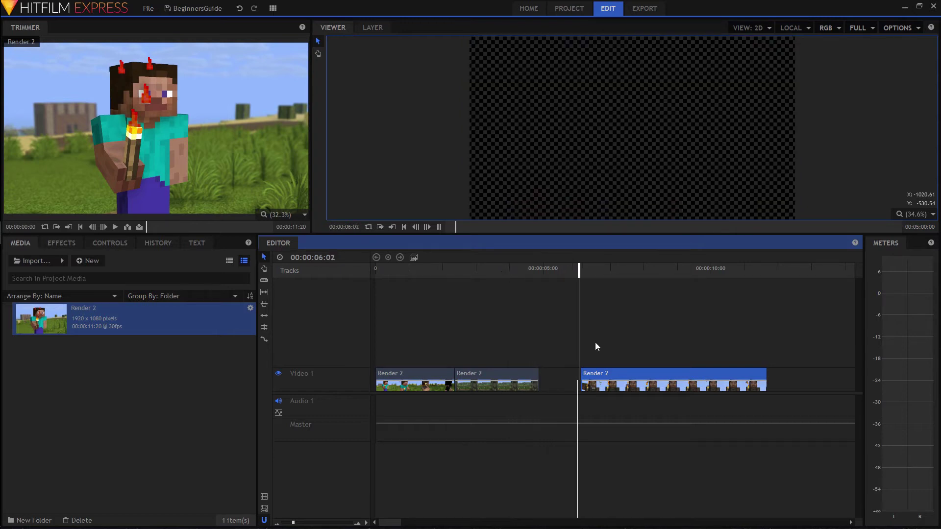
click(531, 269)
drag(537, 271, 515, 271)
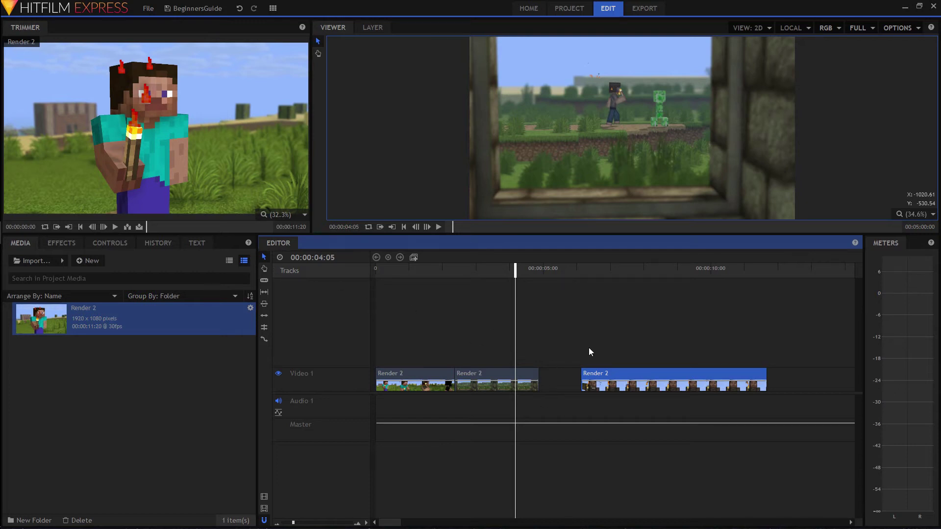
Step: Ripple delete the gap between the second and third clips and play across the new join
right_click(557, 381)
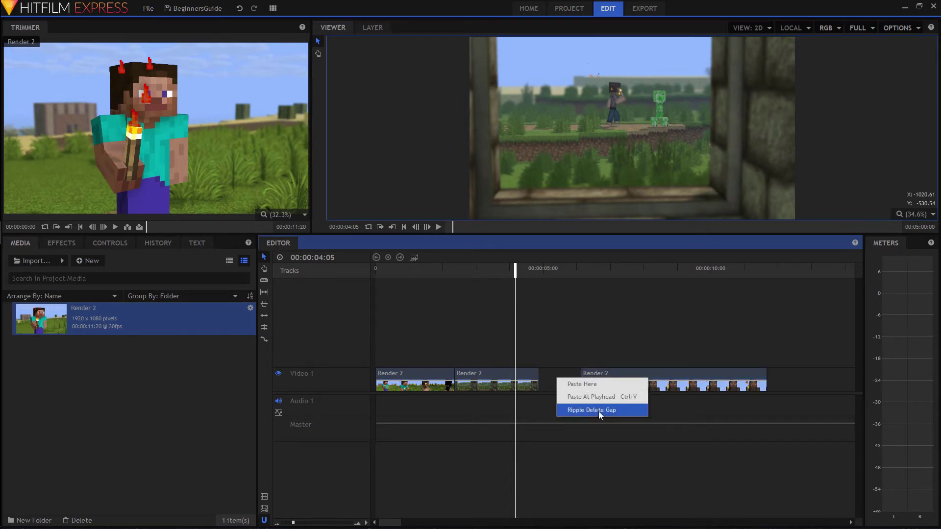
click(598, 411)
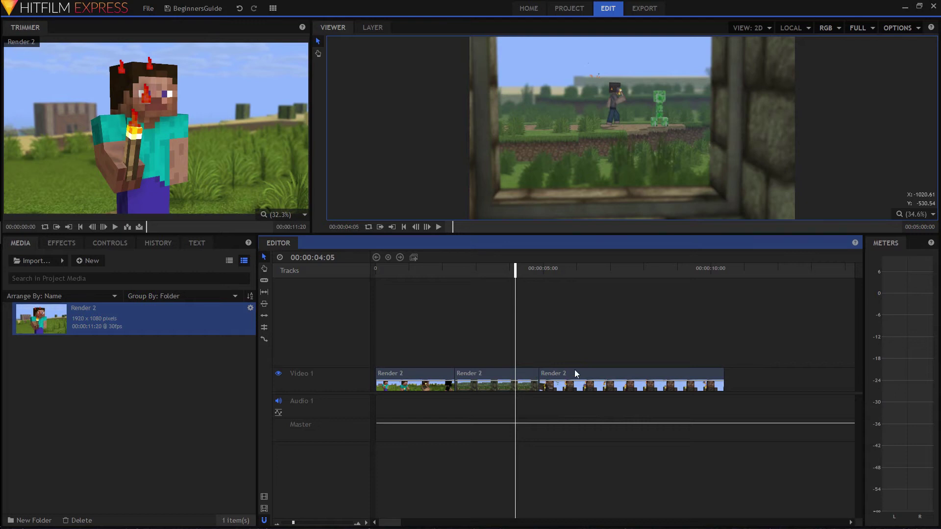
key(space)
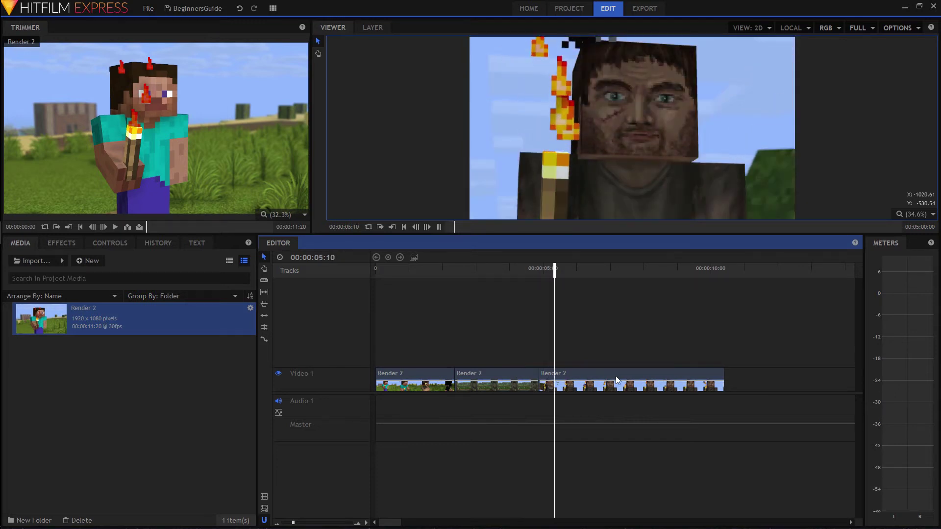
click(525, 272)
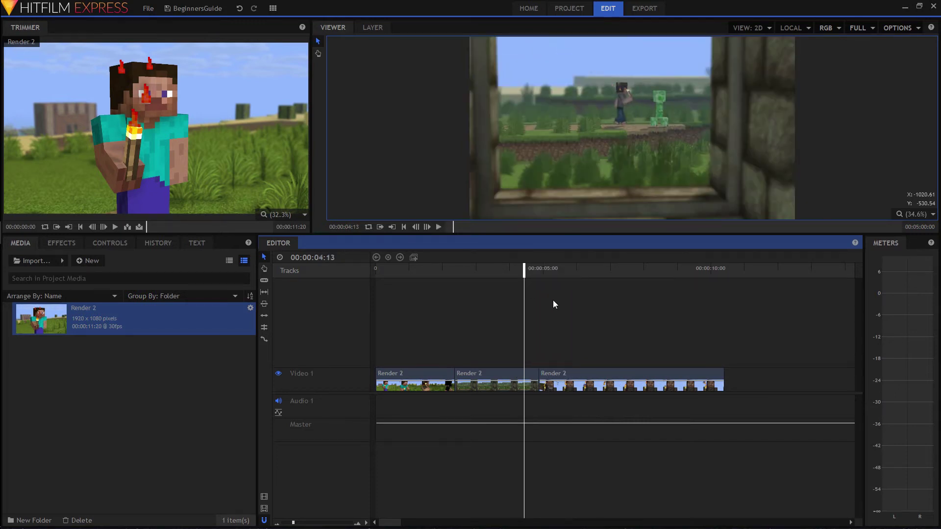
Step: Undo the ripple deletion of the gap and the start trim of the third Render 2 clip
key(ctrl+z)
key(ctrl+shift+z)
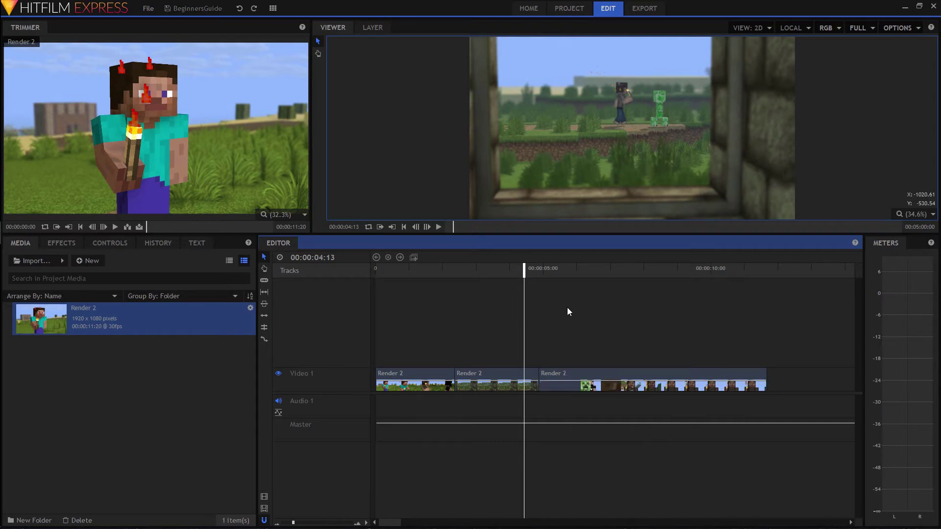
Step: Shorten the start of the third Render 2 clip with the Ripple Edit tool and play across the join
click(267, 318)
click(542, 375)
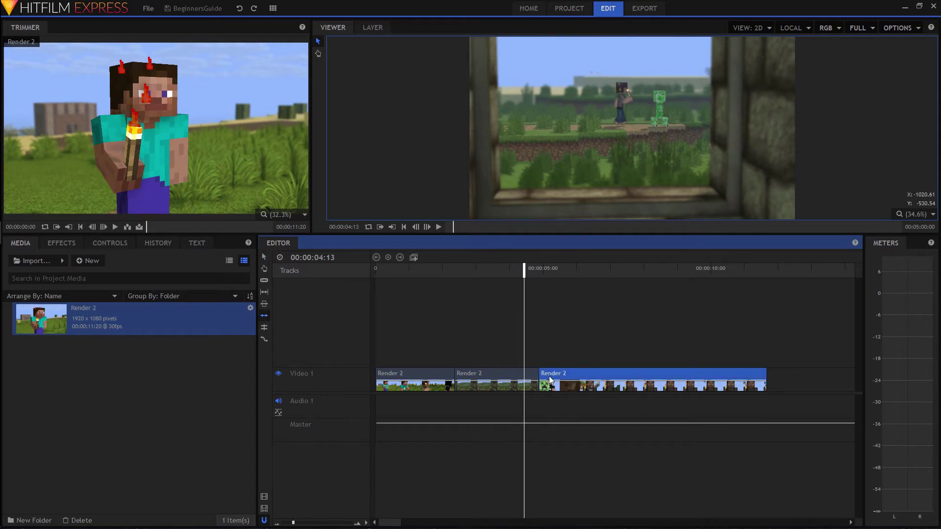
drag(542, 375, 588, 382)
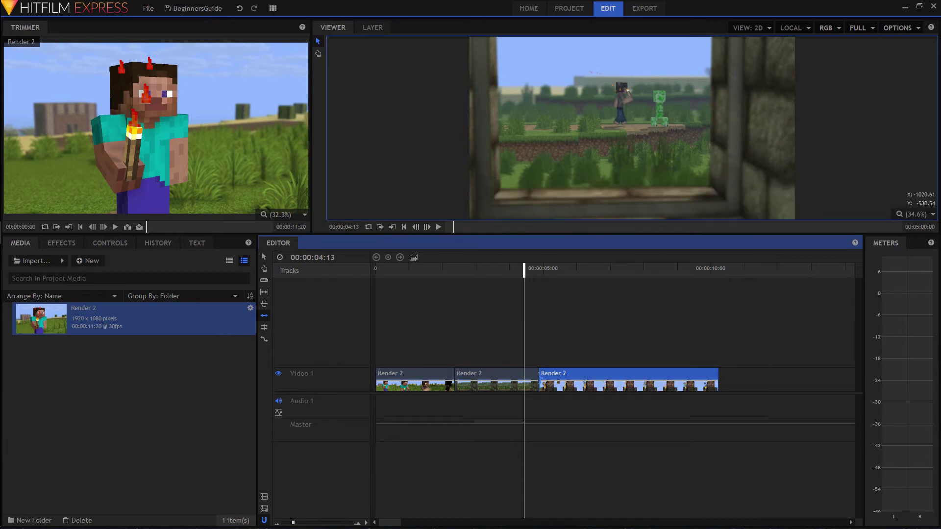
key(space)
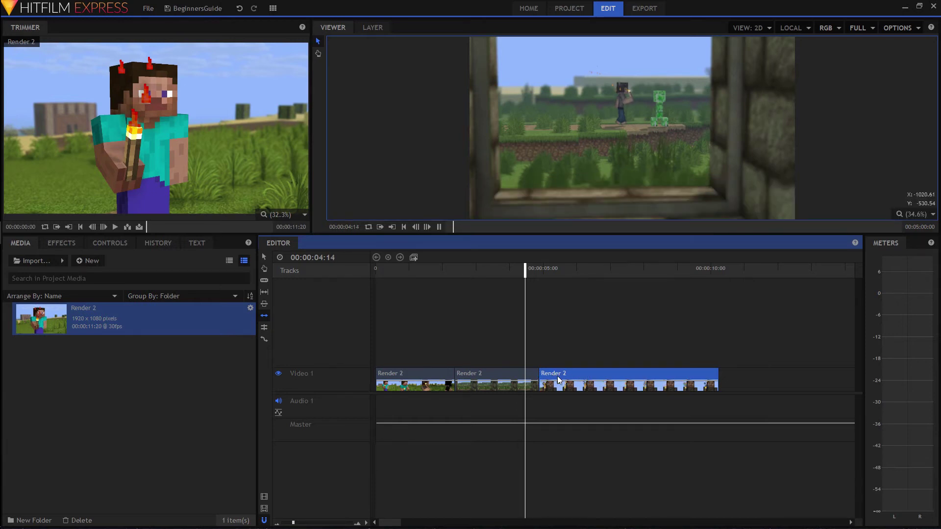
key(space)
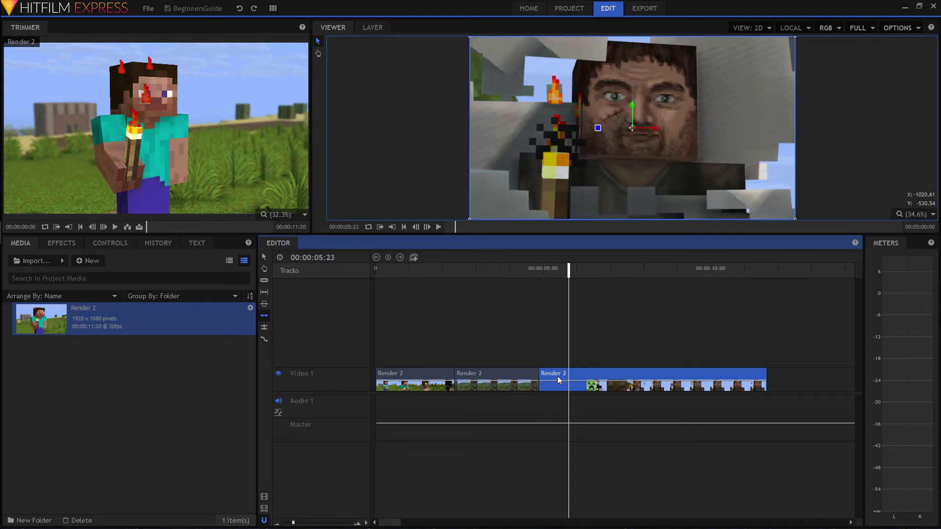
Step: Slice the third Render 2 clip at 00:00:05:10
click(267, 281)
click(554, 269)
mouse_move(550, 269)
mouse_down()
mouse_move(543, 277)
mouse_move(553, 277)
mouse_up()
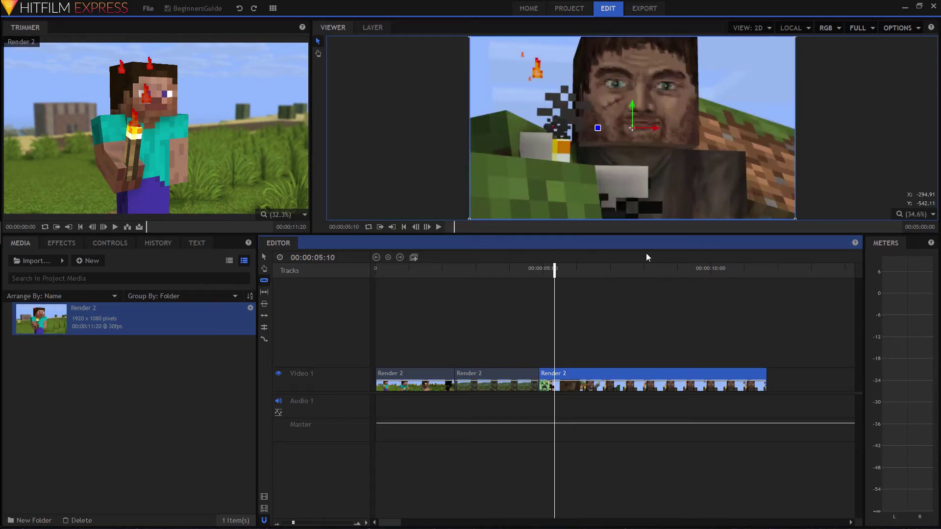
click(555, 383)
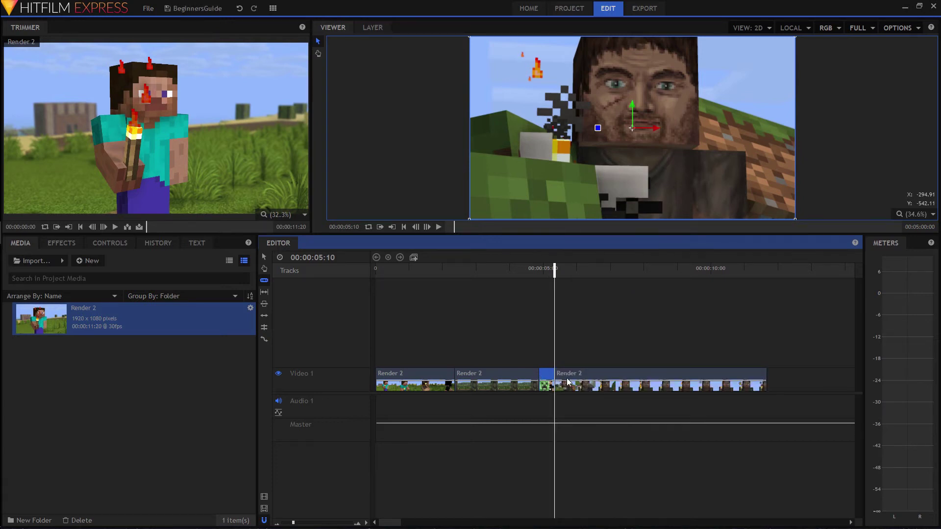
Step: Ripple delete the short slice between the second and third clips, and undo the deletion
click(265, 257)
right_click(547, 379)
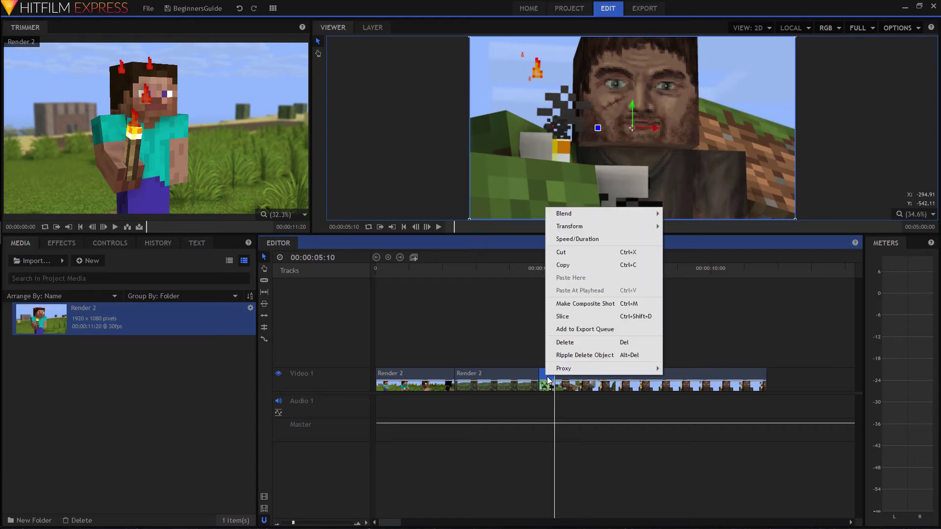
click(601, 361)
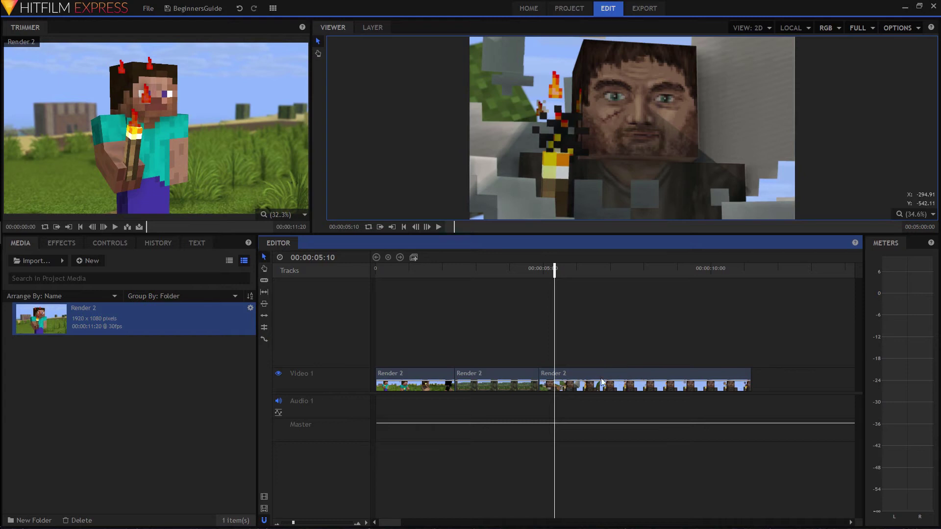
click(527, 272)
key(ctrl+z)
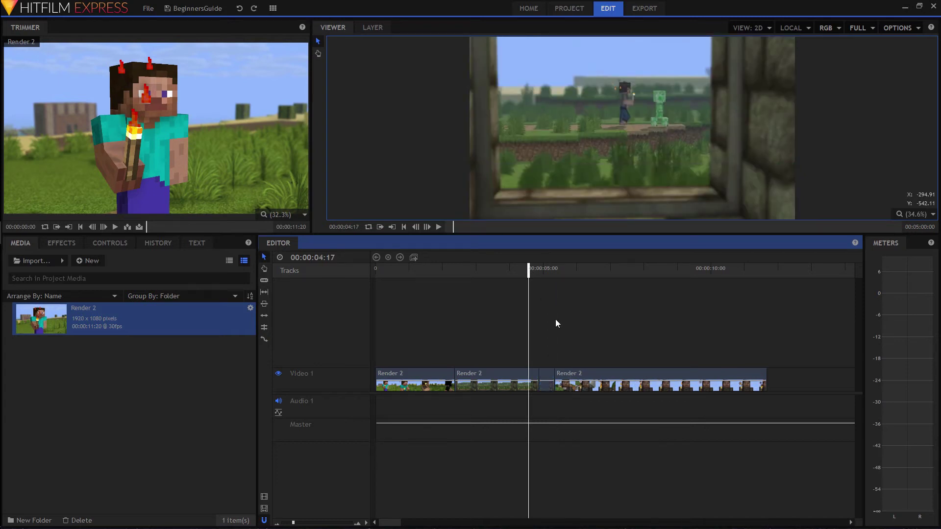
Step: Try a plain delete of the short slice, undo it, and ripple delete the slice instead
right_click(547, 376)
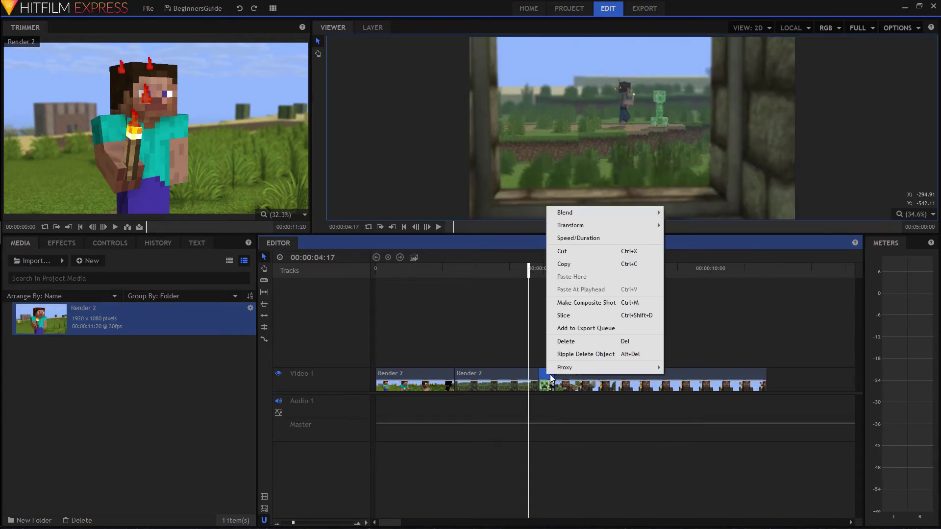
click(572, 346)
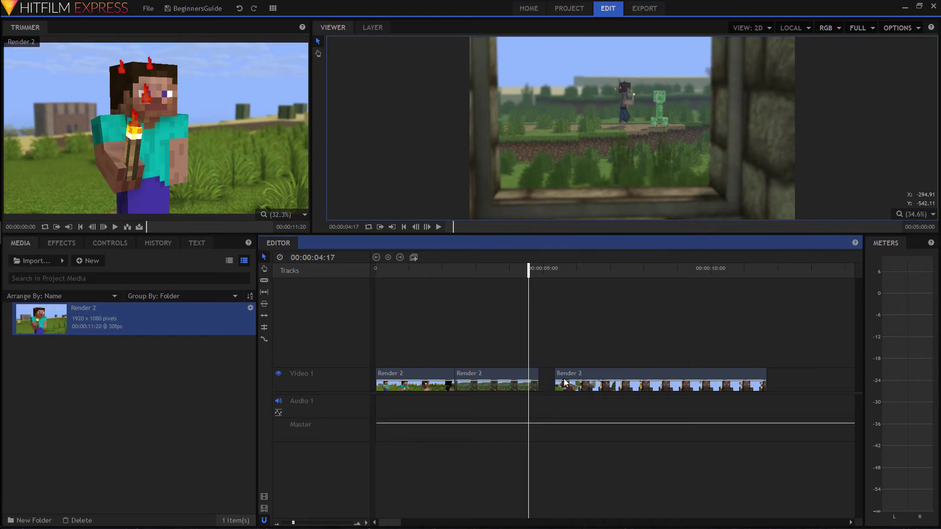
key(ctrl+z)
right_click(549, 375)
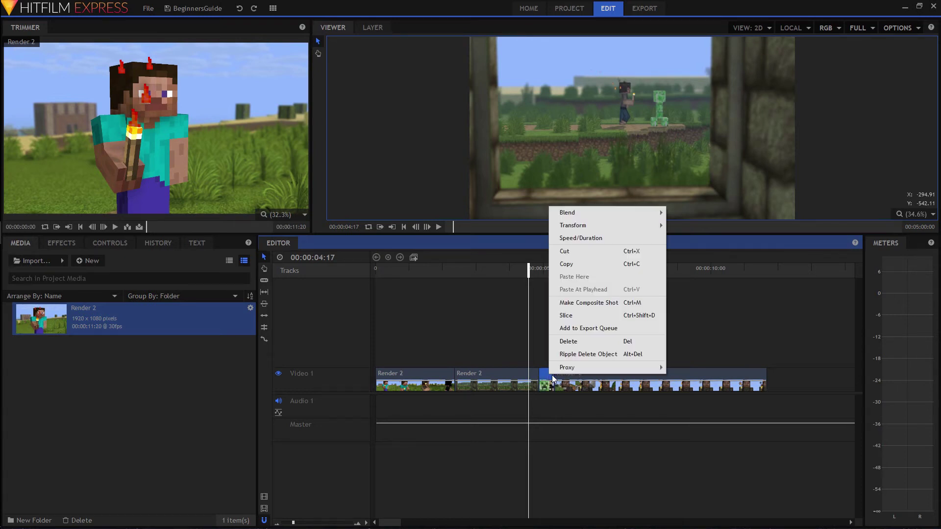
click(573, 354)
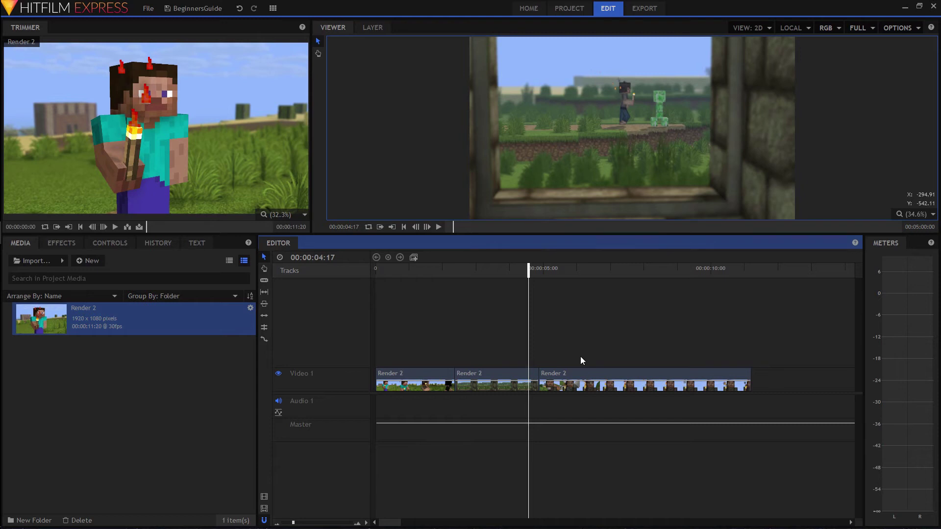
Step: Move the third clip away from the second clip and back against it, and play across the join
drag(580, 374, 672, 376)
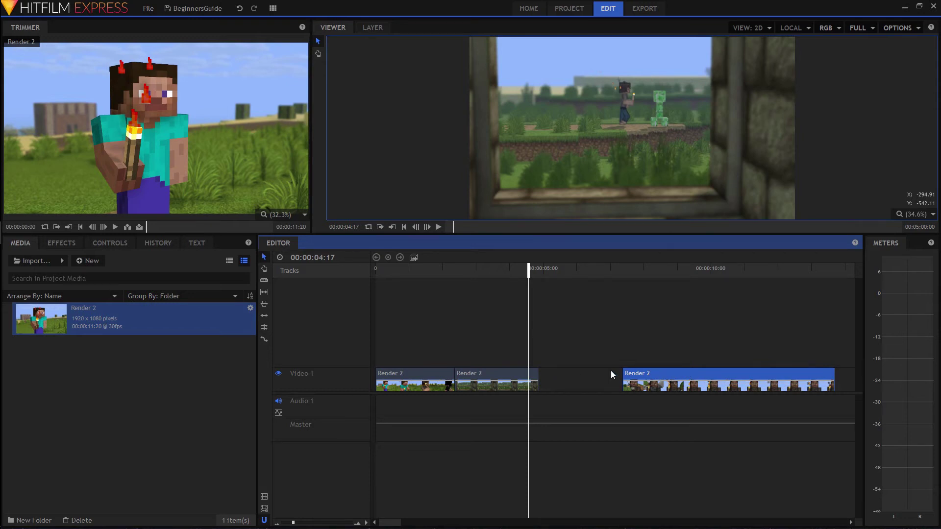
drag(684, 374, 568, 373)
key(space)
key(space)
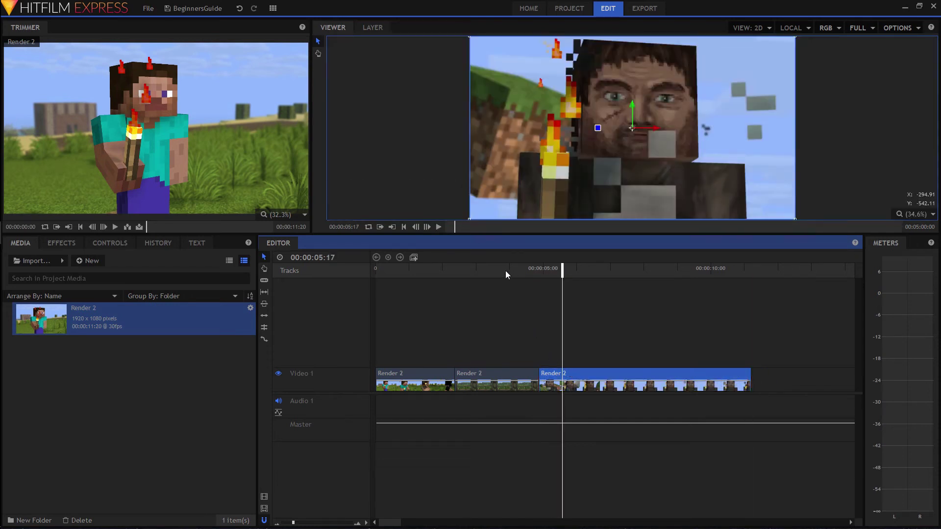
Step: Import the ES_Keep On Going MP3 music file and place it at the start of the Audio 1 track
click(540, 300)
key(Home)
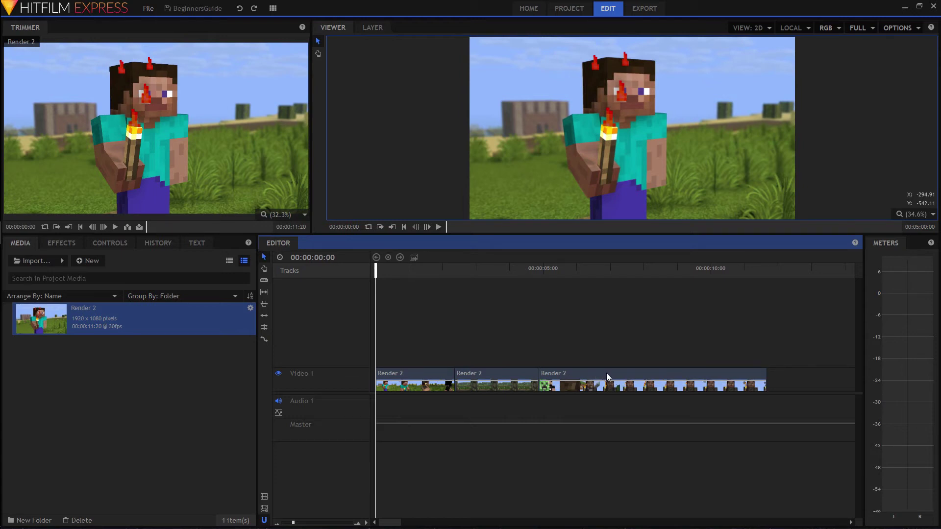
click(57, 260)
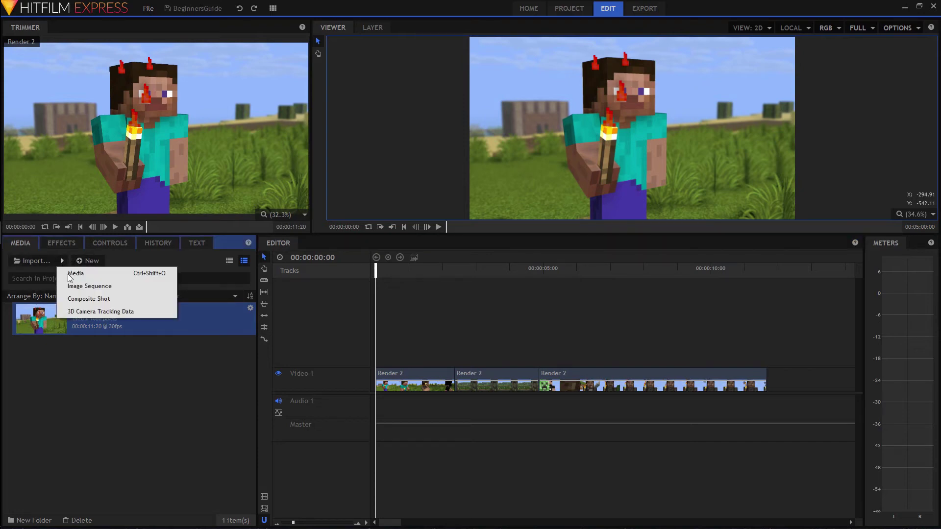
click(71, 274)
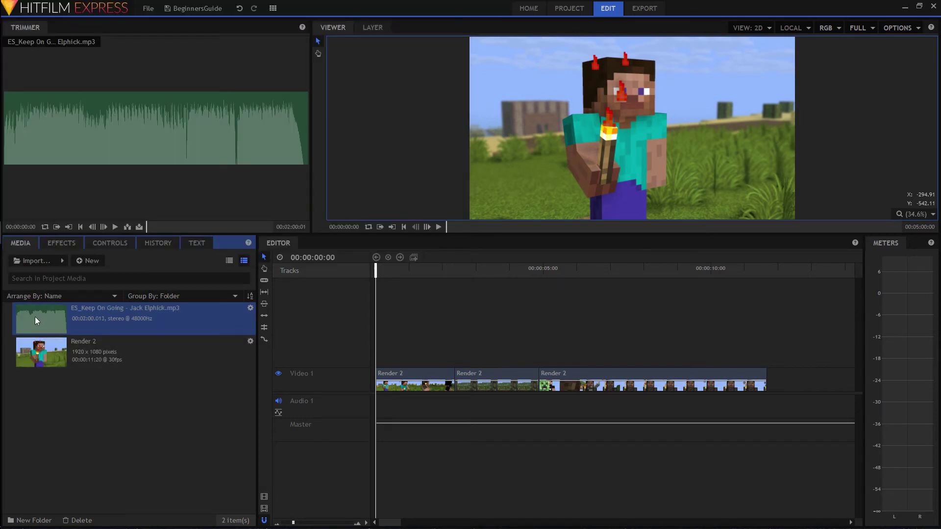
drag(37, 317, 377, 406)
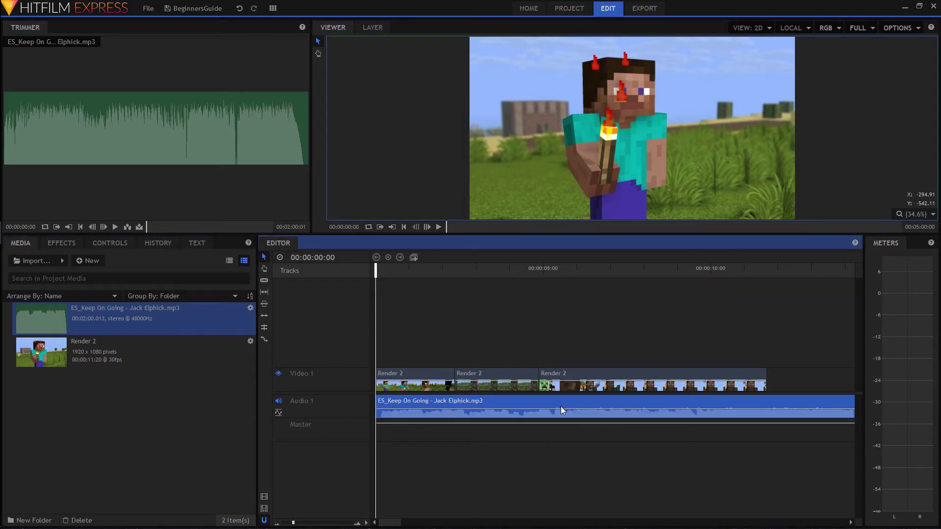
Step: Trim the end of the music clip on Audio 1 to line up with the end of the last video clip
click(547, 270)
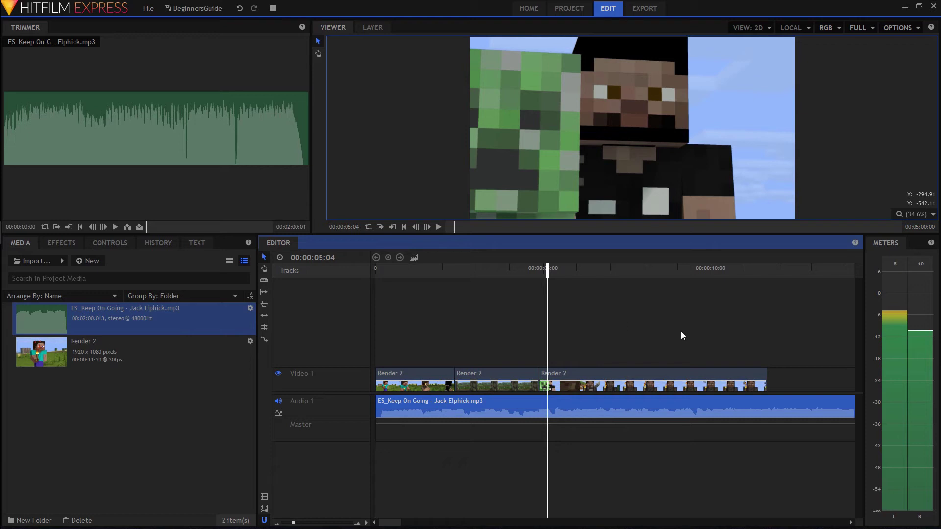
scroll(637, 332, down, 10)
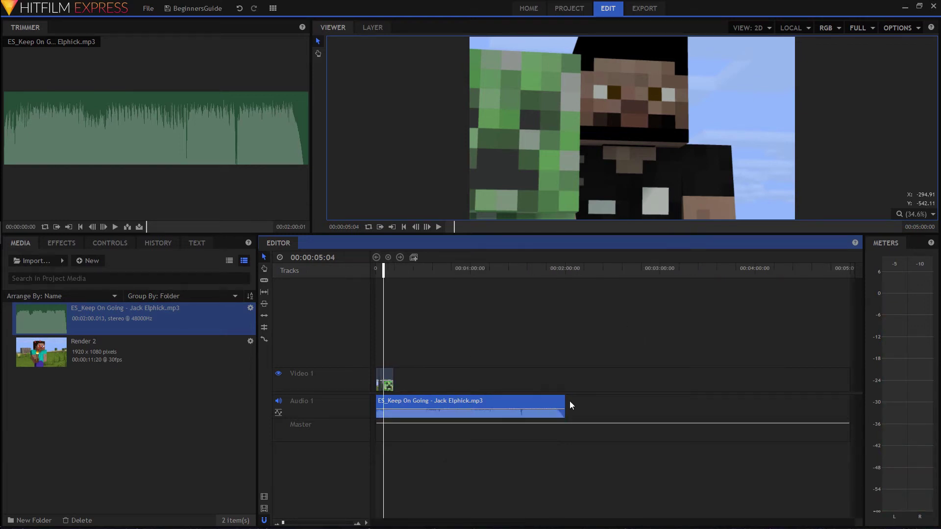
drag(565, 404, 392, 406)
scroll(384, 334, up, 5)
scroll(424, 343, up, 3)
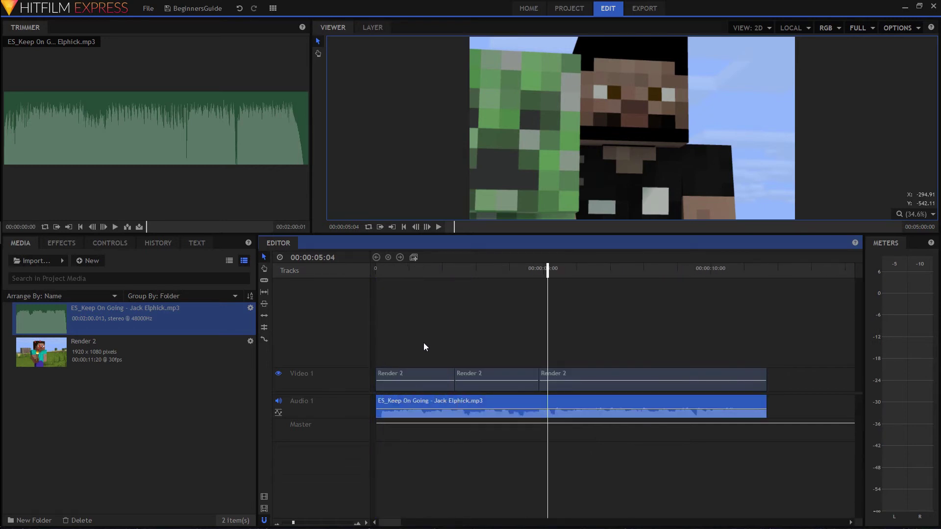
scroll(432, 341, down, 3)
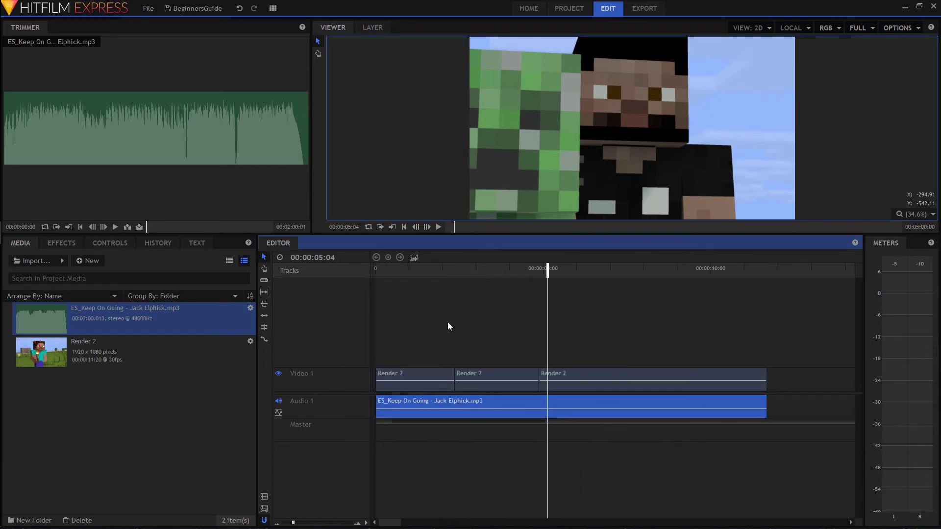
Step: Lower the music clip's volume with its level line and play from the start to check the meters
drag(420, 269, 519, 279)
key(Home)
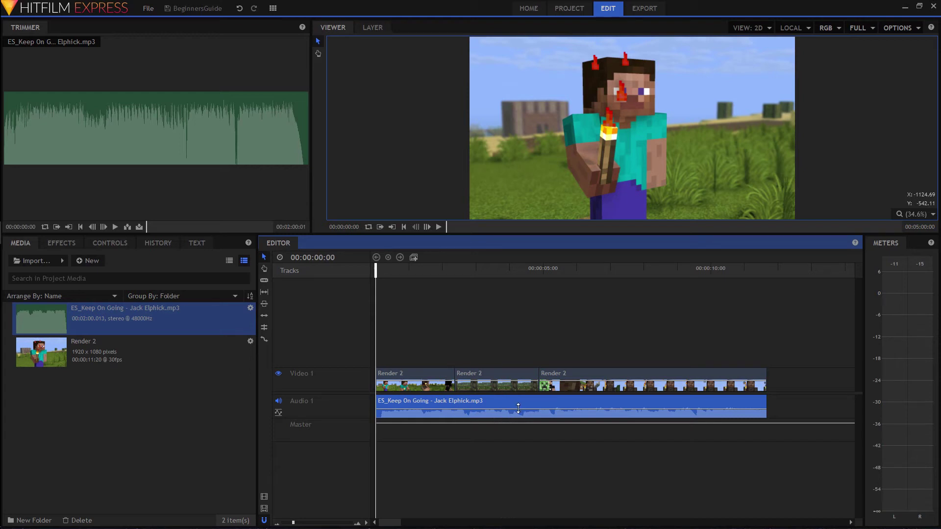
click(518, 408)
drag(518, 408, 518, 411)
key(space)
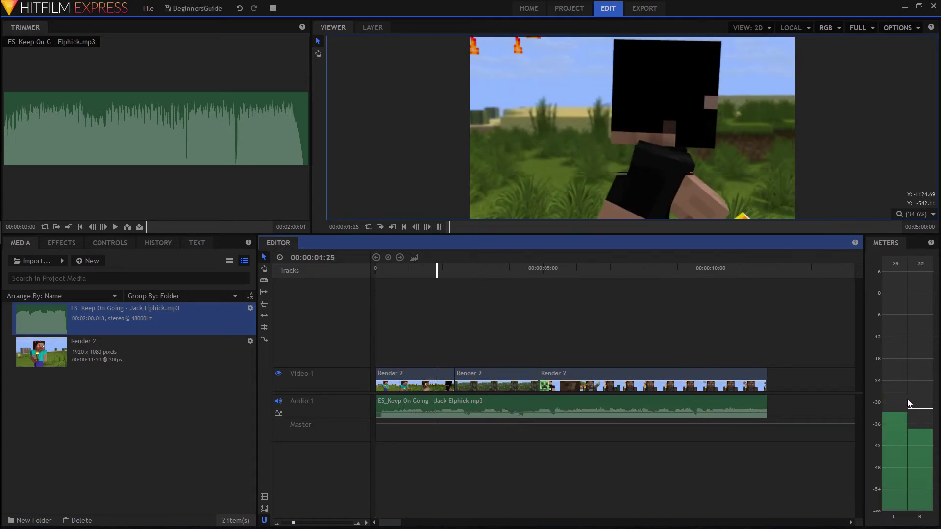
key(space)
Step: Play and scrub through the edit to examine the music's peak levels on the audio meters
key(space)
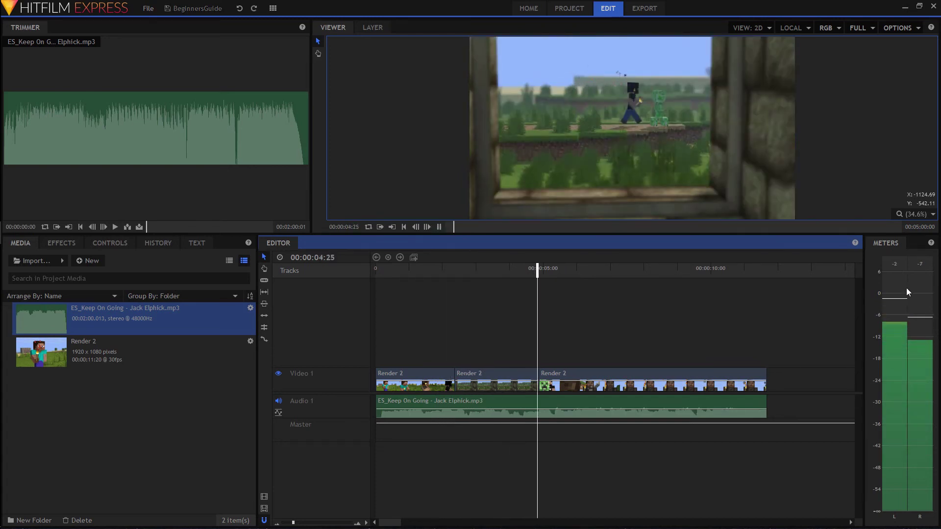
key(space)
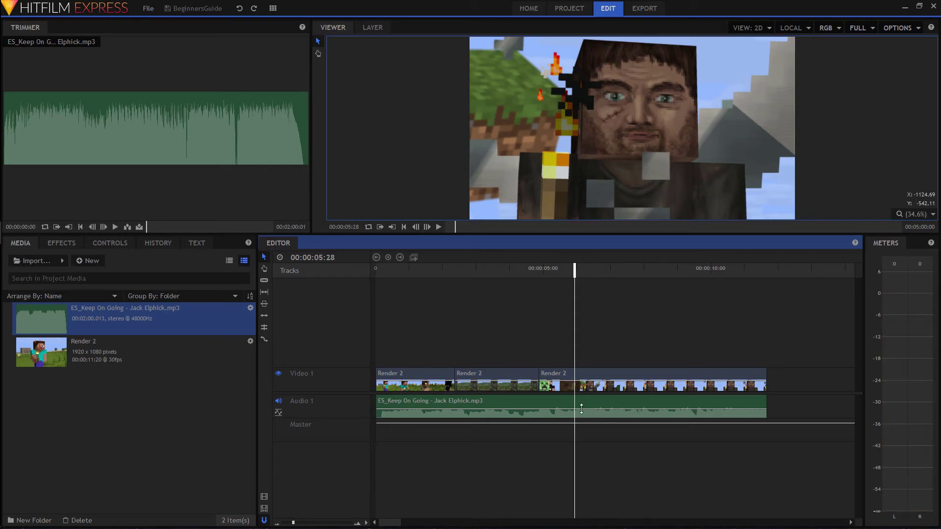
drag(501, 273, 404, 273)
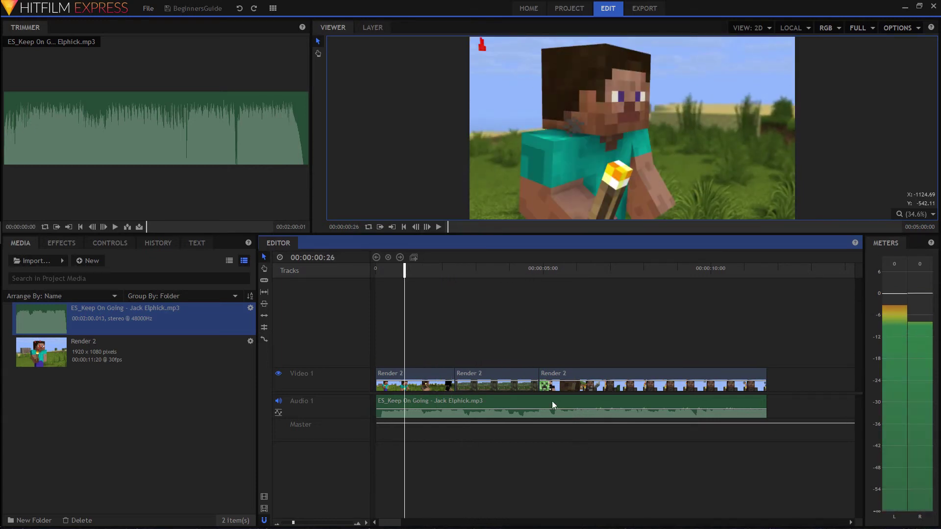
Step: Set the music clip's Level property to -12 dB
click(483, 402)
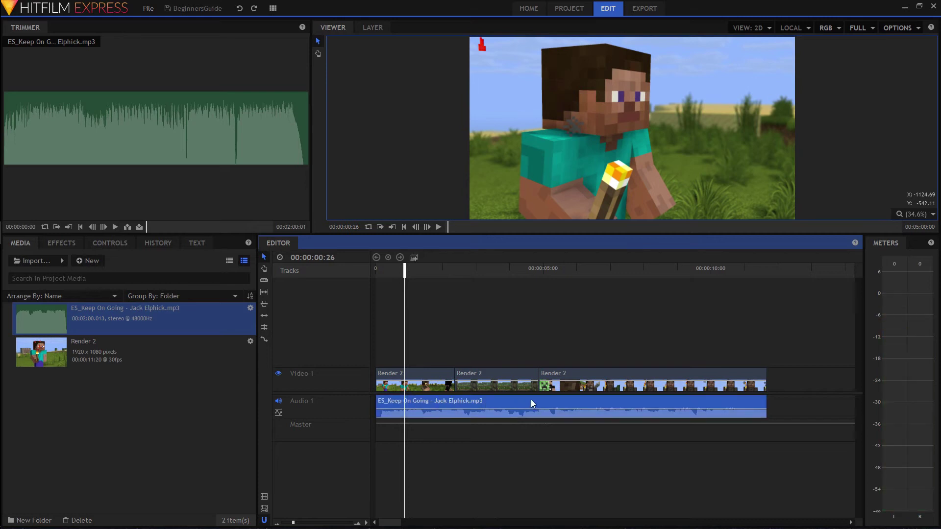
click(113, 244)
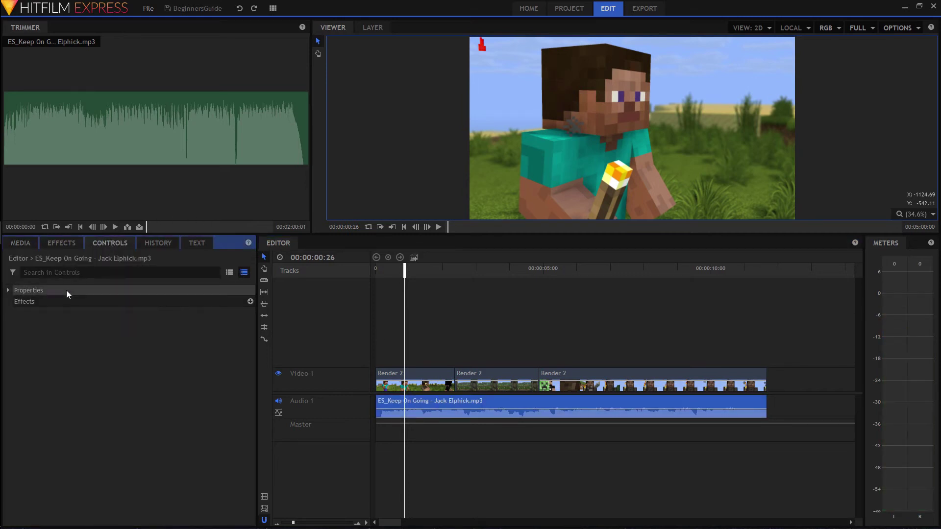
click(8, 290)
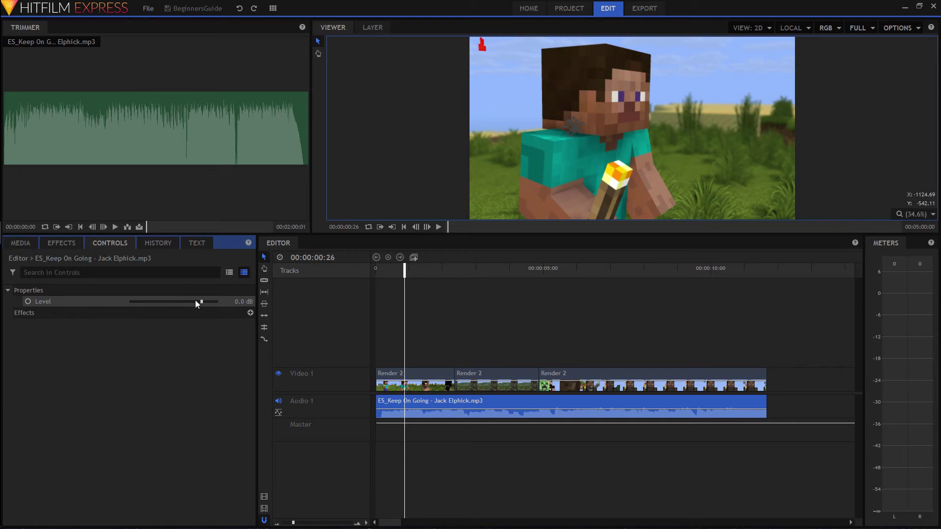
drag(191, 301, 211, 304)
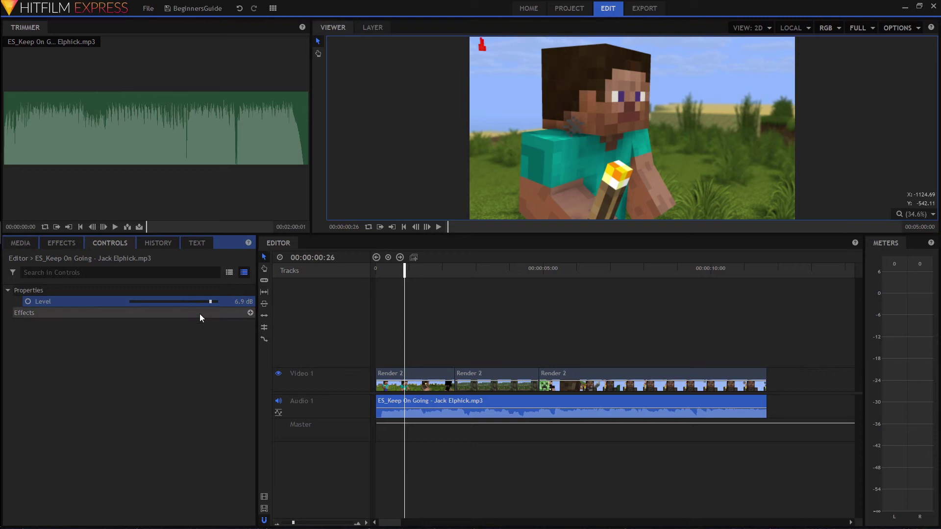
click(237, 301)
text(-12)
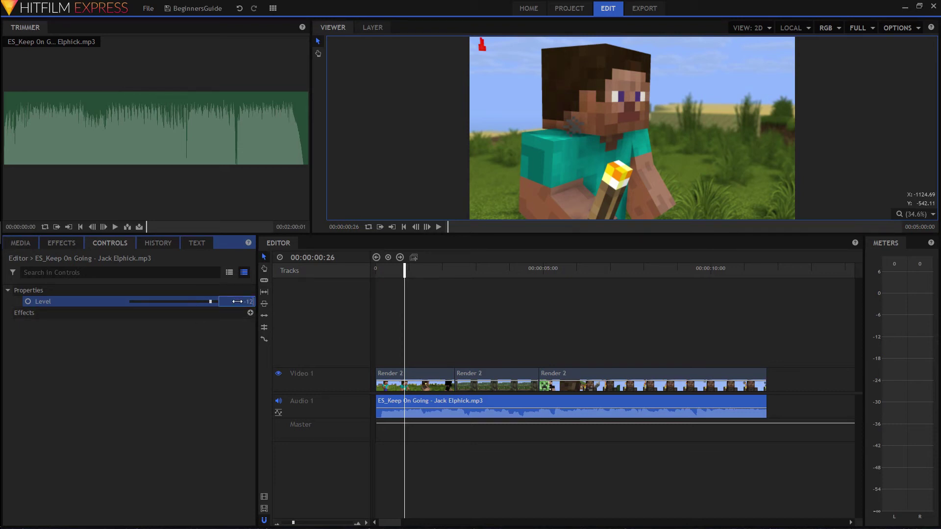
key(Return)
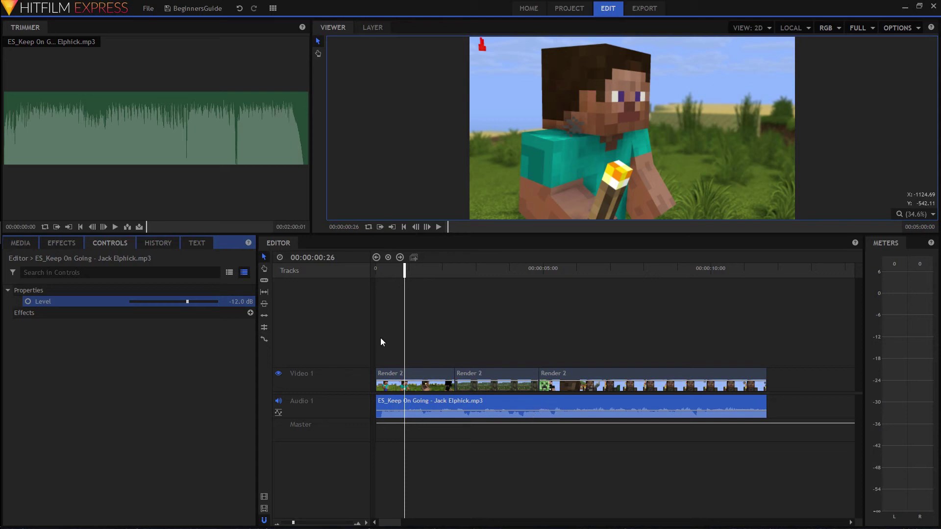
Step: Turn on keyframing for the music clip's Level and move its level keyframe to about half a second into the clip
click(28, 302)
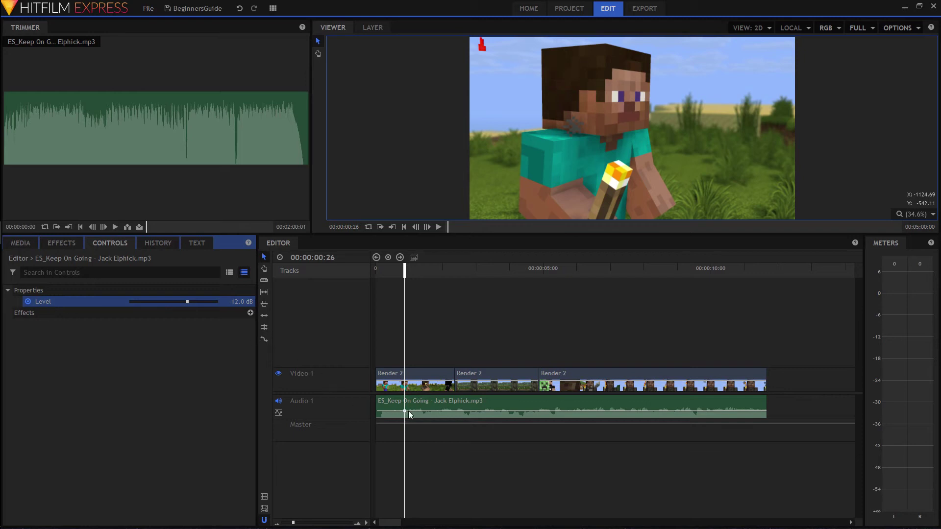
click(424, 294)
key(space)
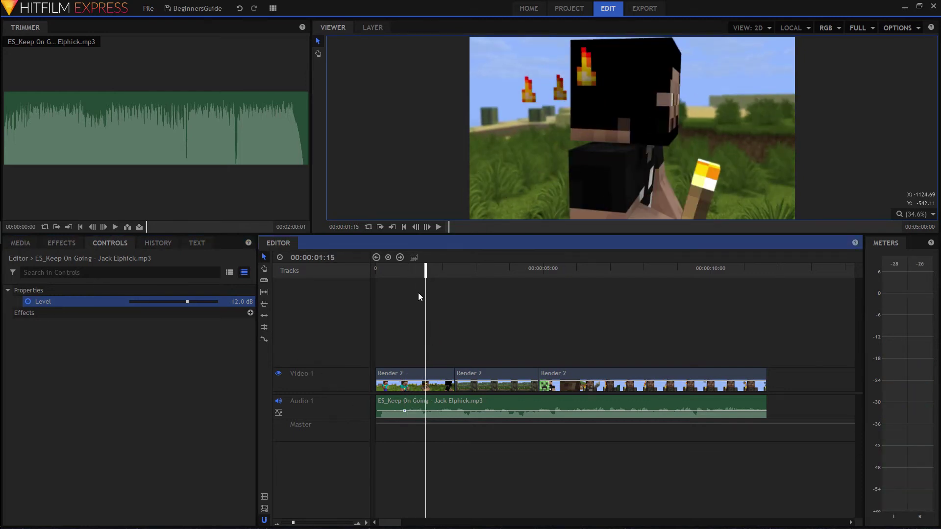
drag(403, 272, 377, 271)
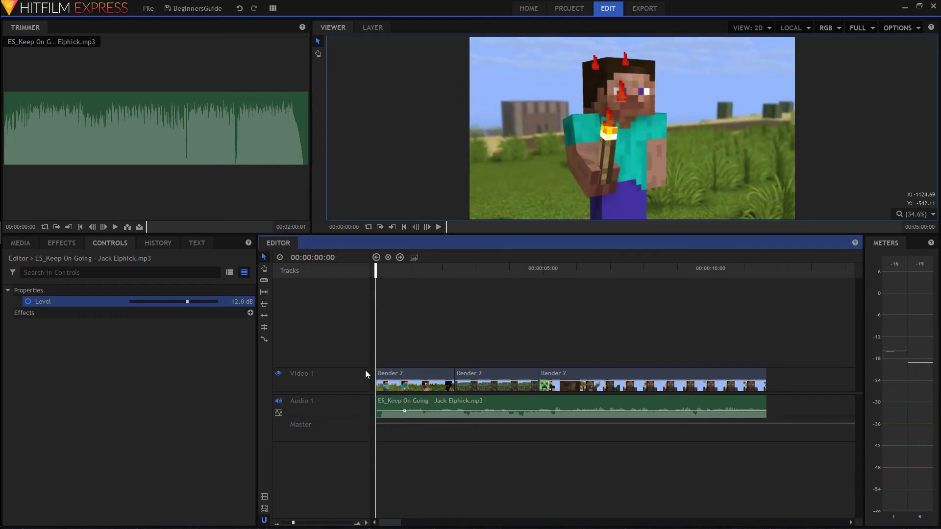
click(404, 411)
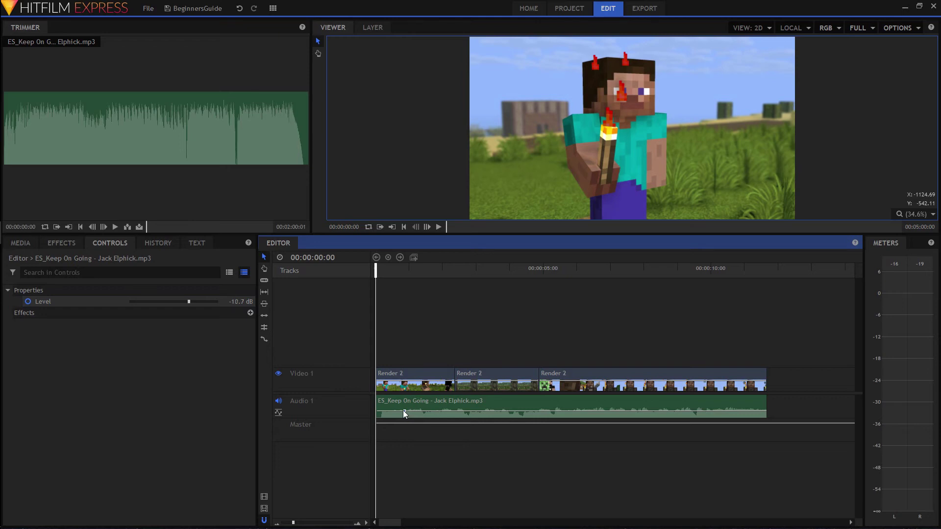
drag(392, 410, 390, 412)
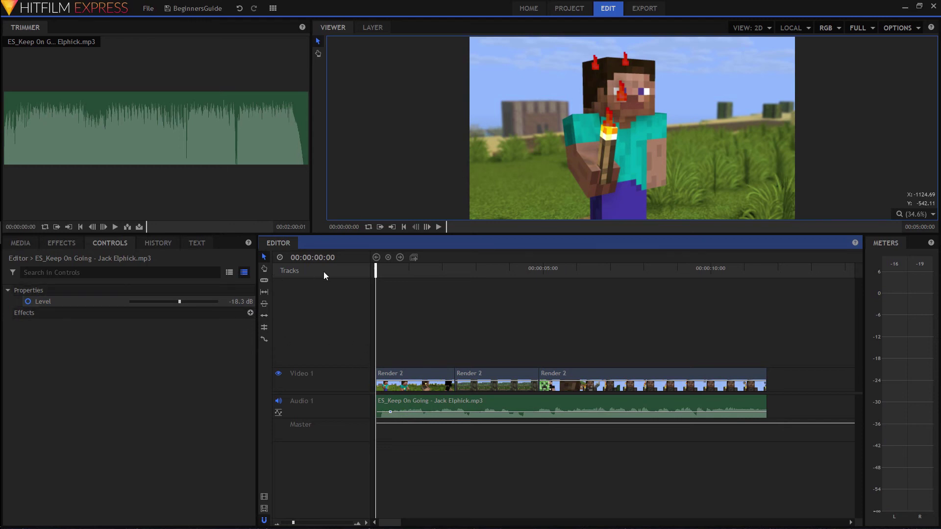
click(270, 366)
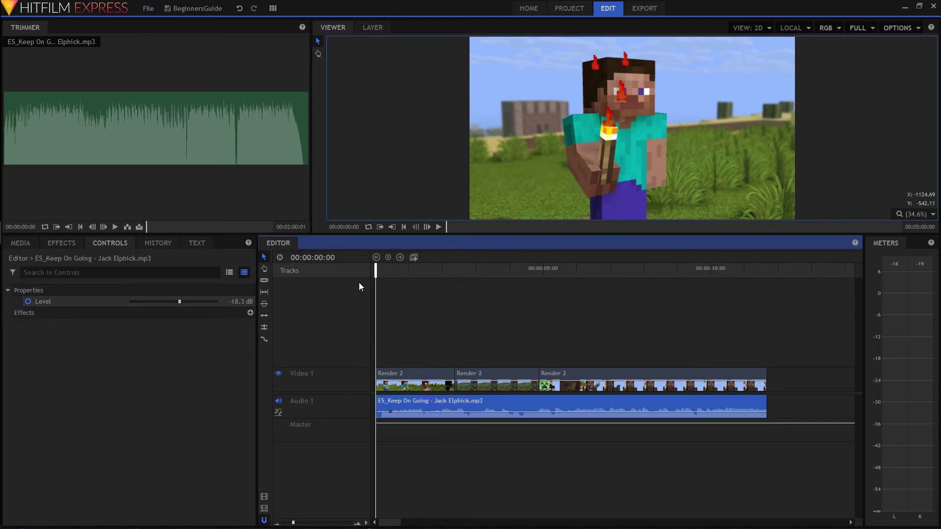
Step: Set the music clip's Level keyframe at 00:00:00:14 to -12 dB
drag(376, 268, 397, 273)
click(401, 351)
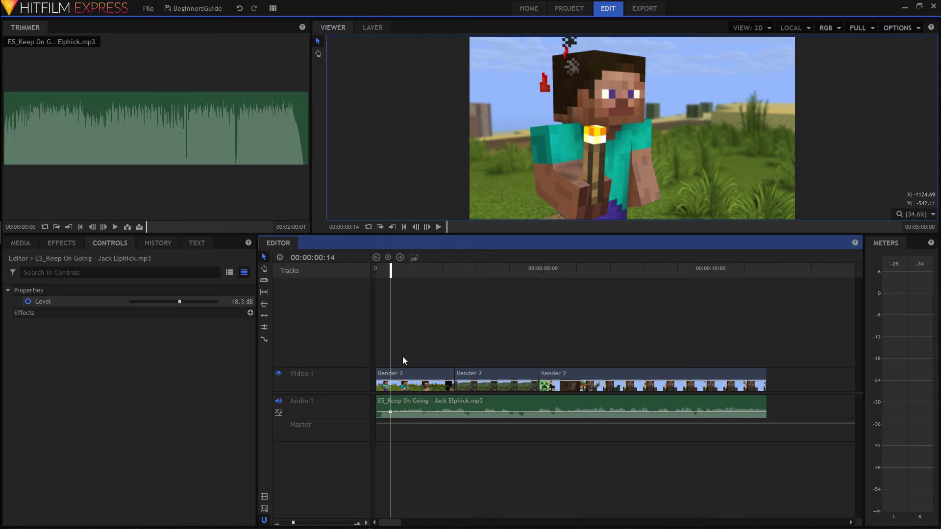
click(243, 302)
text(-12)
key(Return)
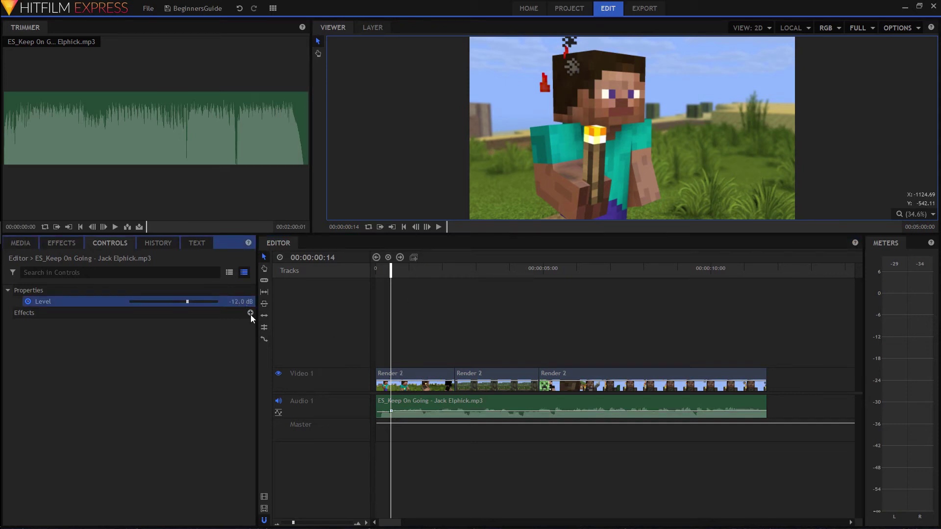
Step: Keyframe a music fade-in from -60 dB at the clip's start, scrub through it, and turn Level keyframing off
click(390, 413)
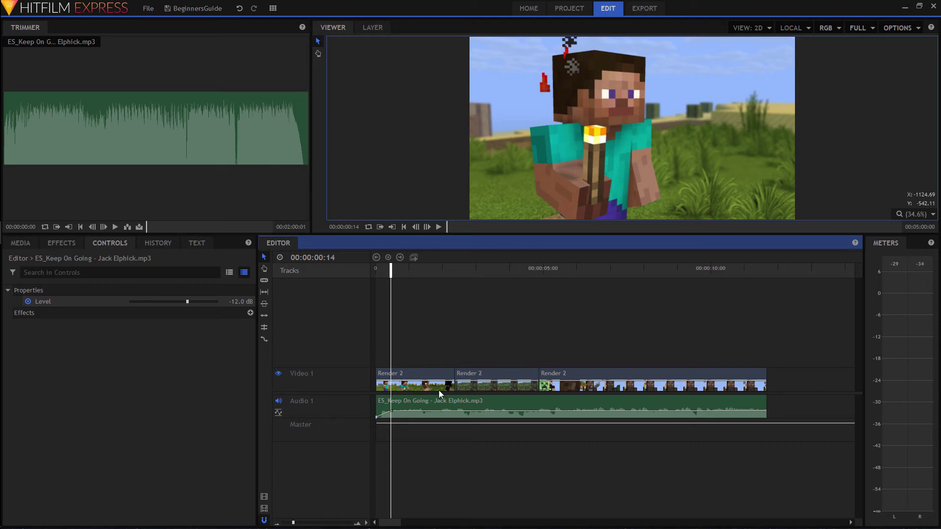
drag(390, 276, 376, 275)
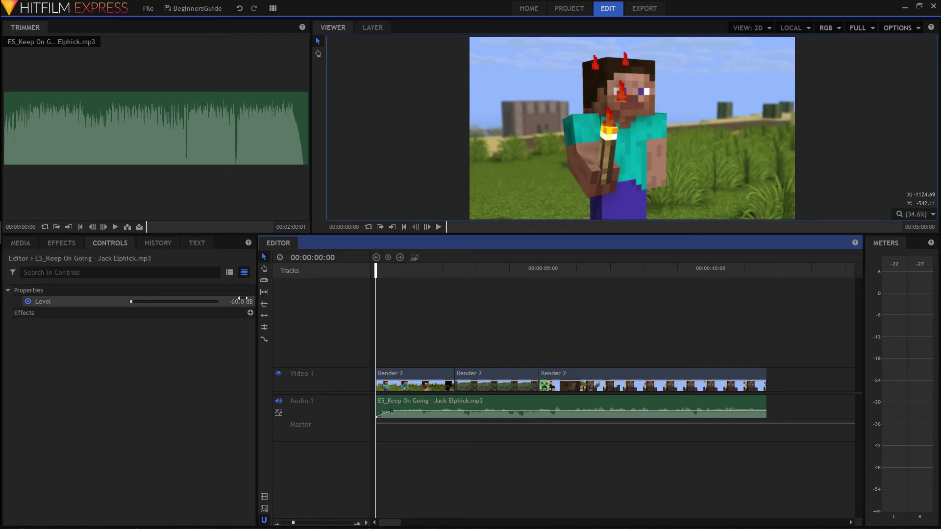
drag(376, 273, 404, 274)
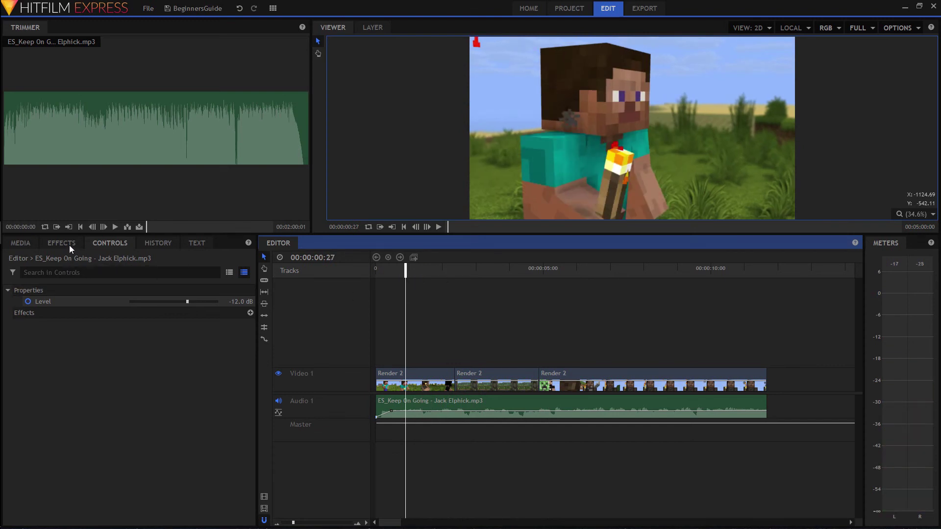
click(30, 302)
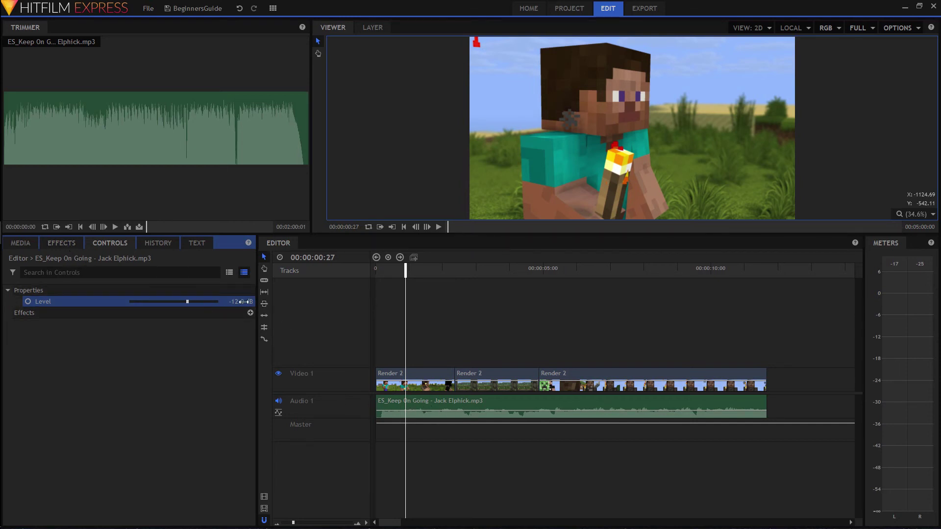
Step: Add the audio Fade transition to the start of the music clip and shorten it to about half a second
click(64, 241)
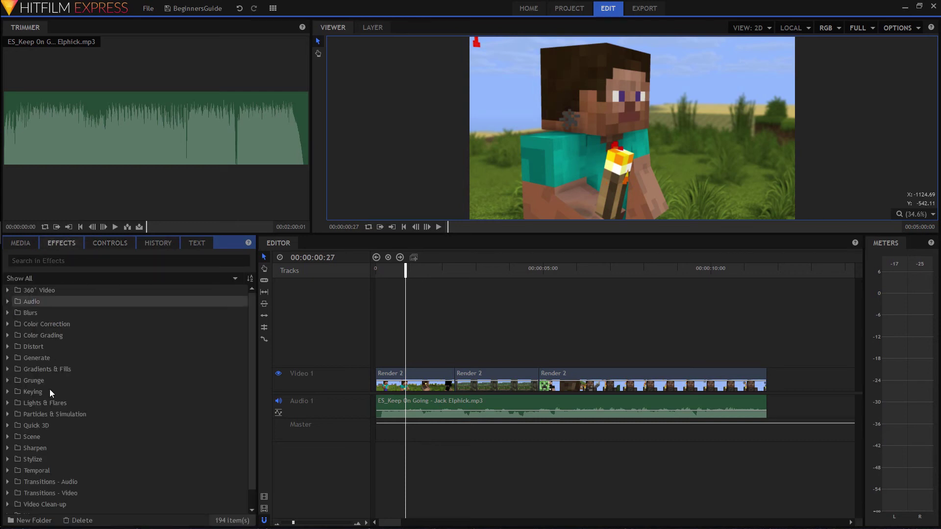
click(10, 481)
drag(44, 492, 384, 398)
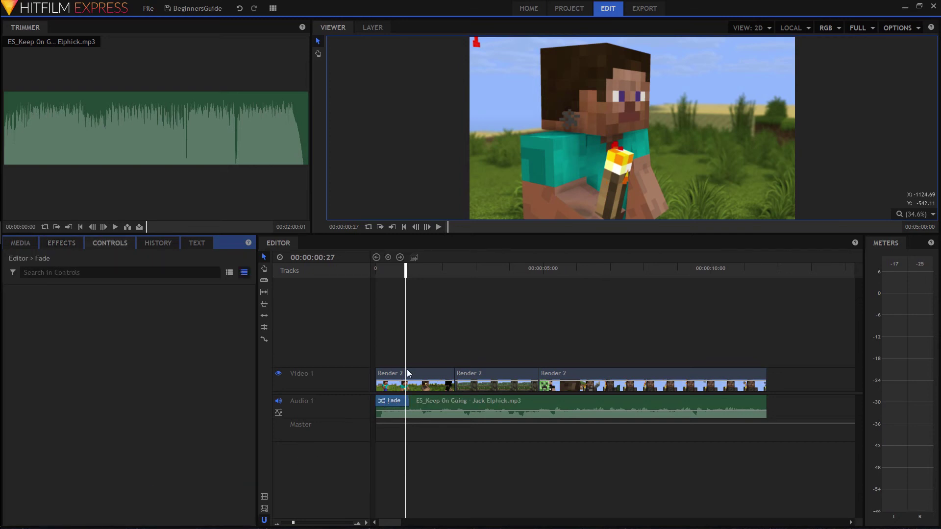
mouse_move(392, 265)
mouse_down()
mouse_move(375, 269)
mouse_move(390, 269)
mouse_up()
drag(409, 402, 392, 403)
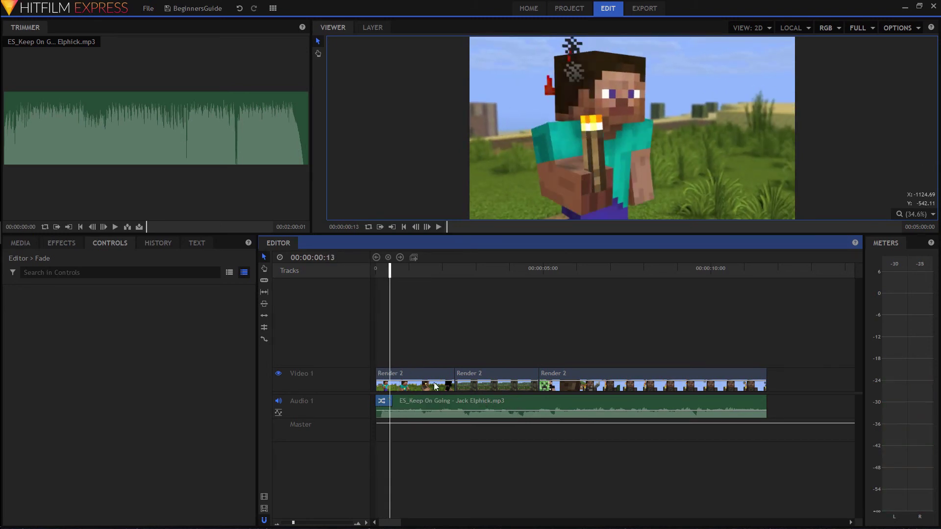
Step: Select the first video clip with the playhead at 00:00:01:17 and examine its blend mode options
drag(388, 273, 428, 277)
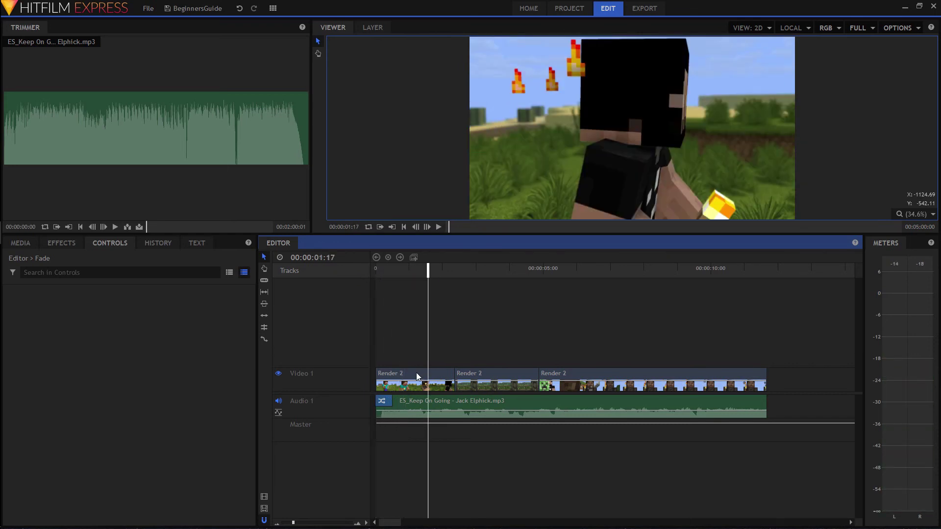
click(417, 377)
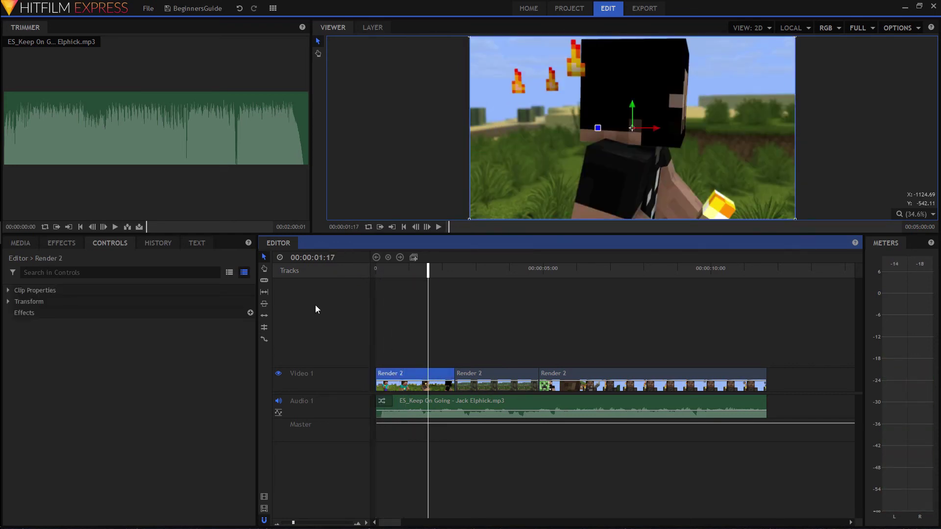
click(9, 291)
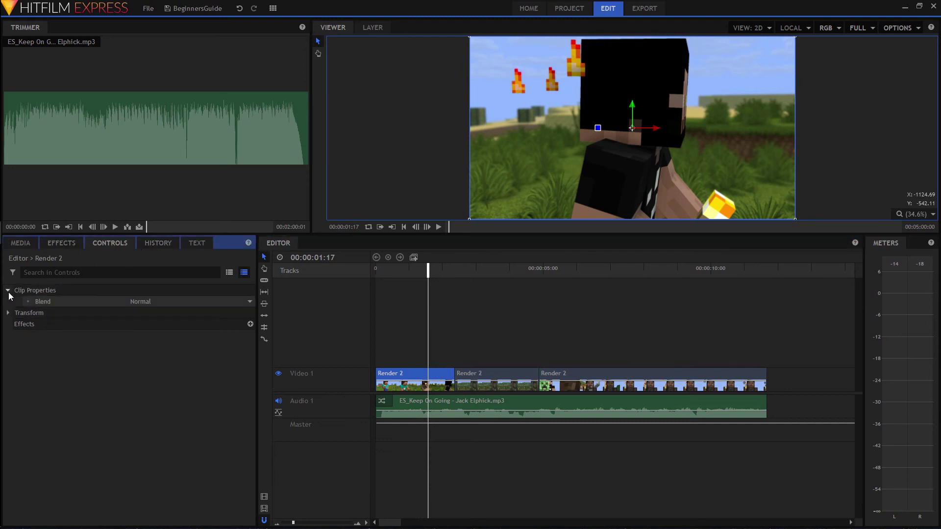
click(150, 300)
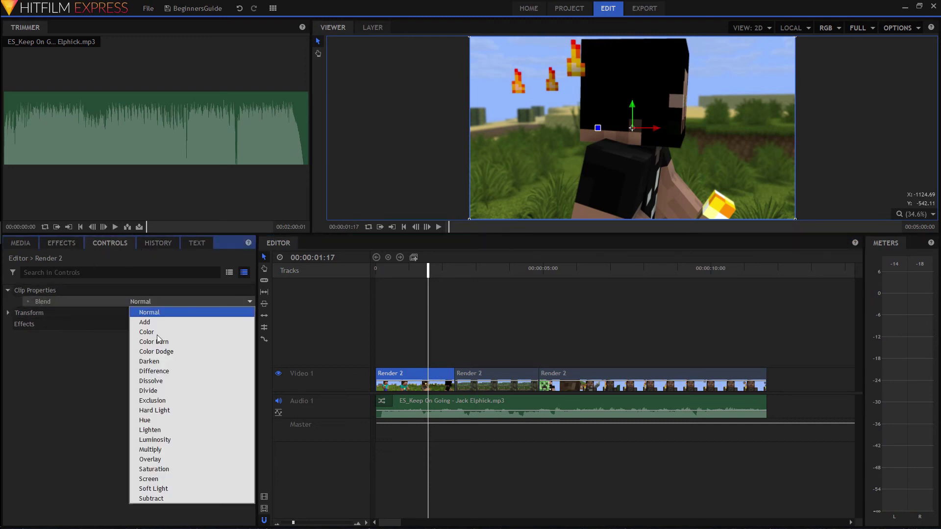
click(84, 391)
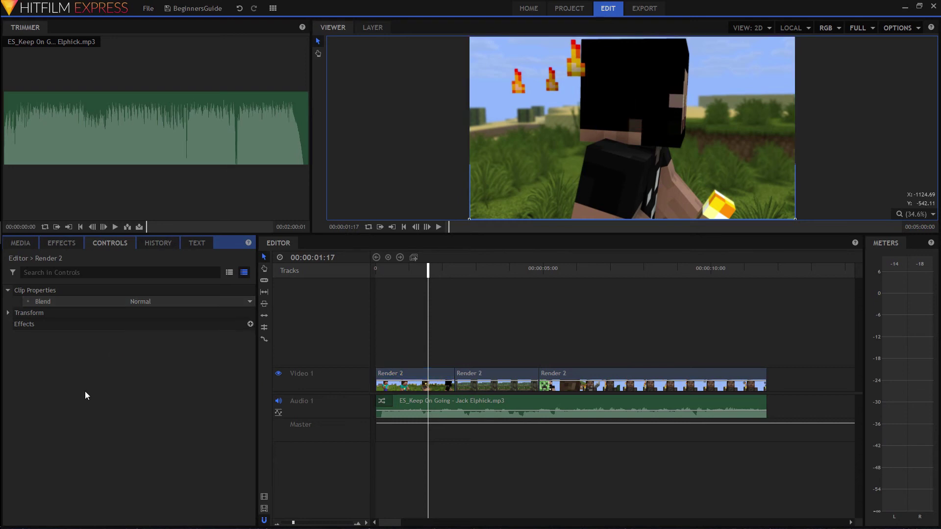
click(24, 293)
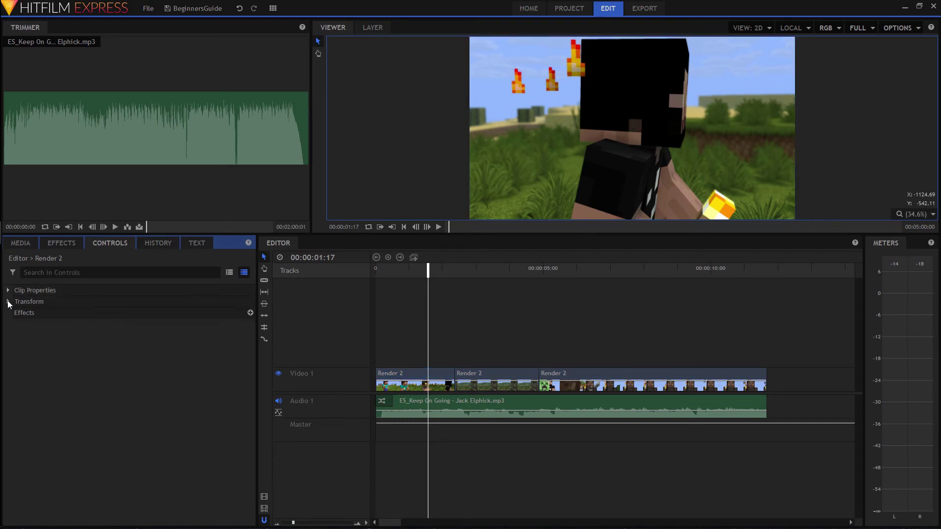
Step: Try the Scale control and a 26° rotation on the first video clip, and undo the transform change
click(9, 302)
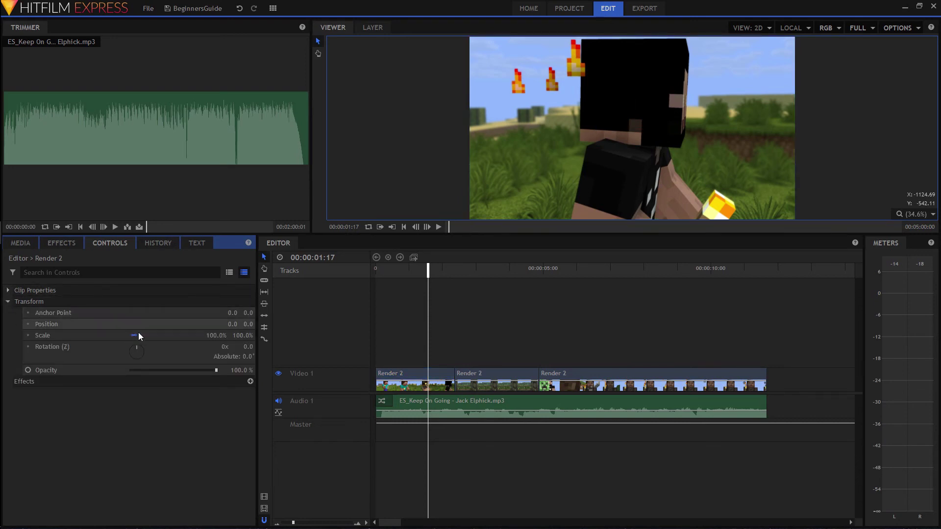
drag(206, 337, 251, 346)
drag(141, 349, 174, 313)
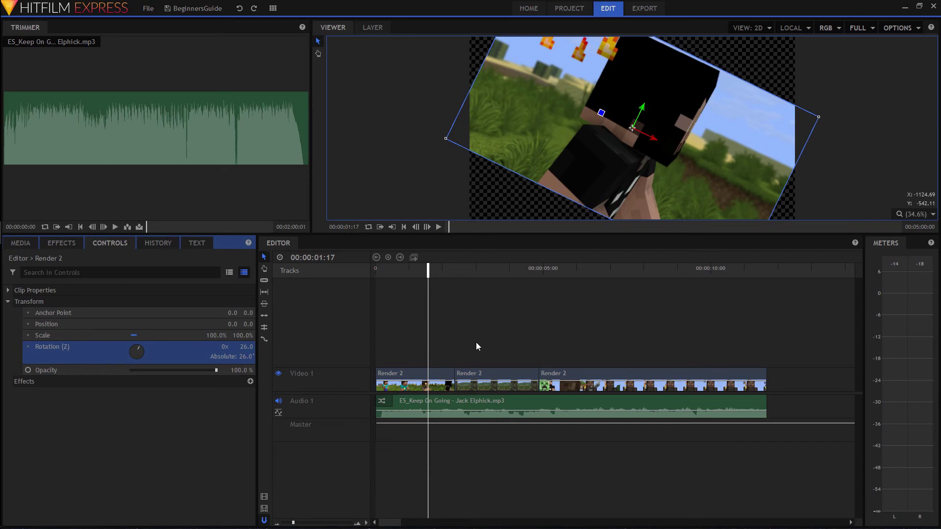
key(ctrl+z)
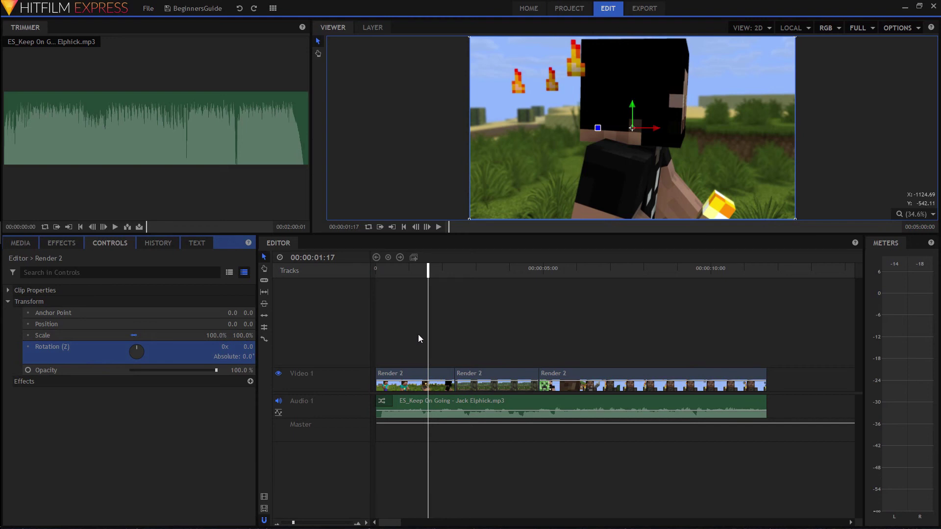
click(49, 301)
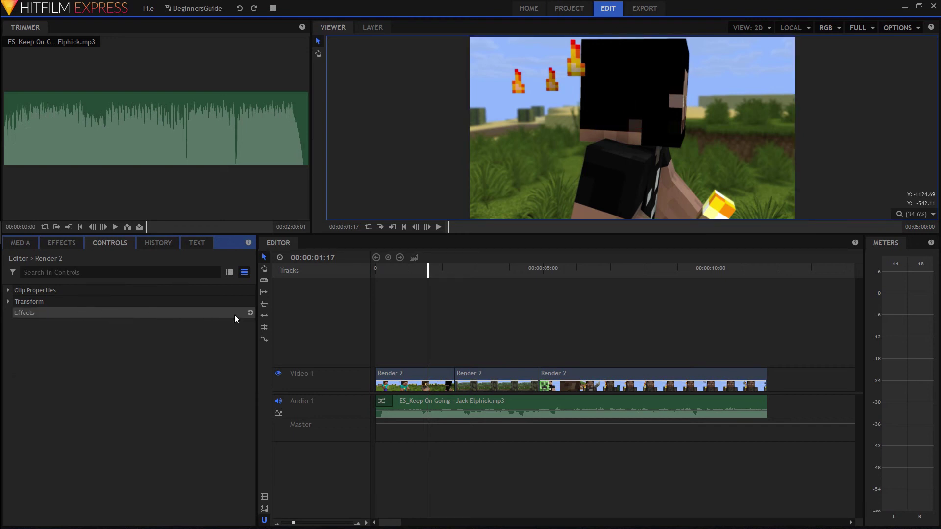
Step: Look through the available effect categories, including the effects in the Grunge group
click(250, 312)
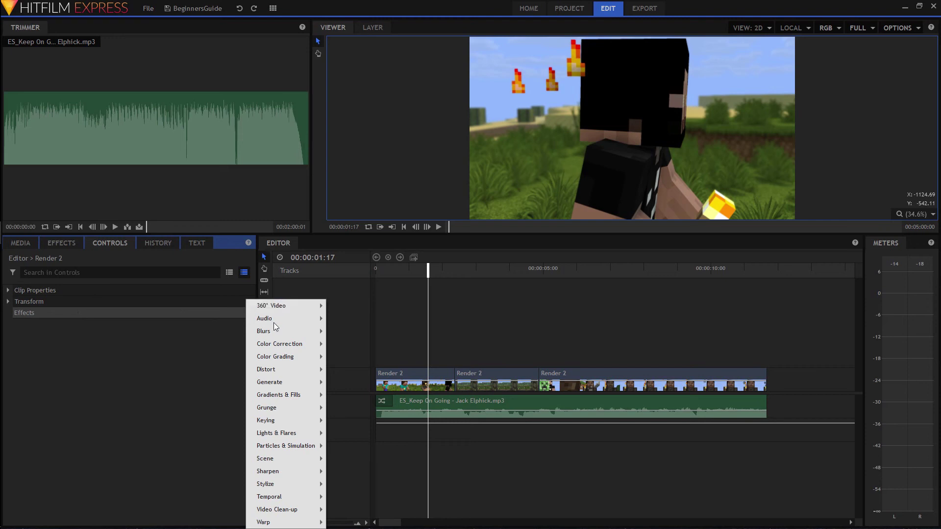
click(169, 372)
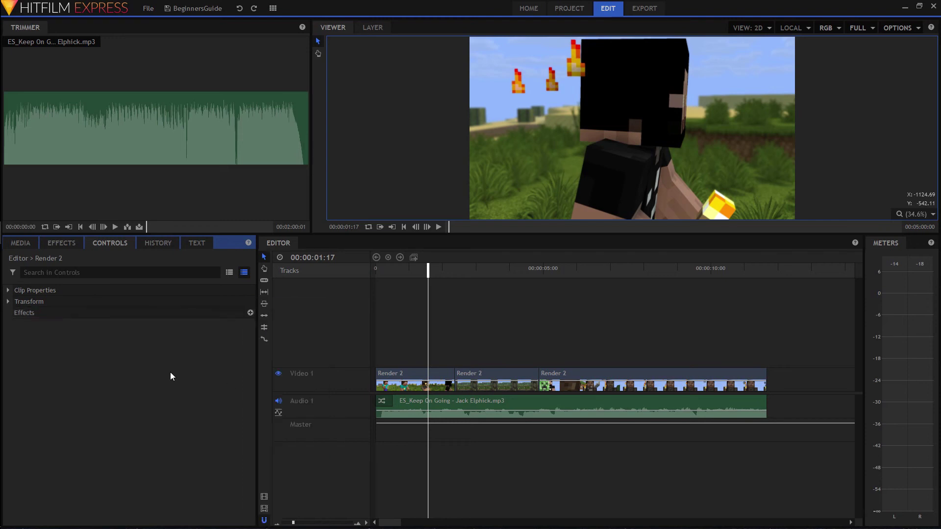
click(64, 243)
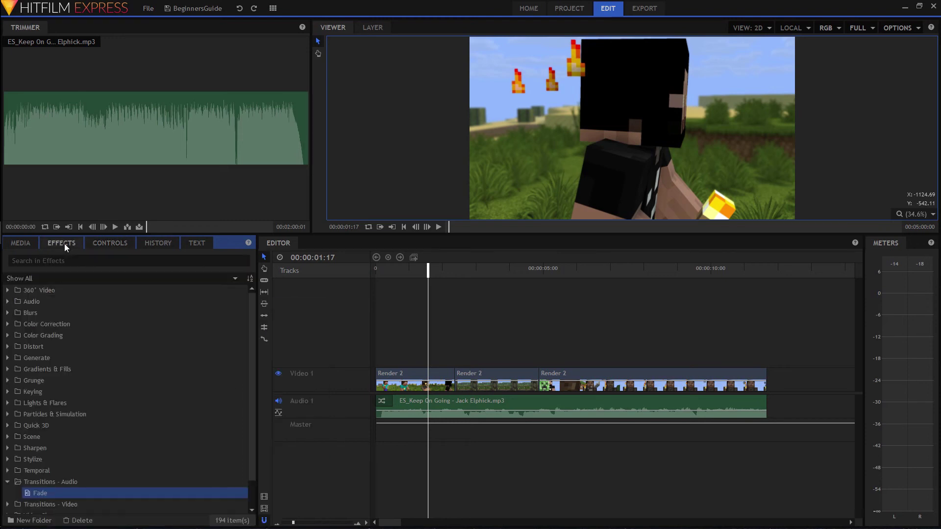
click(8, 482)
click(8, 380)
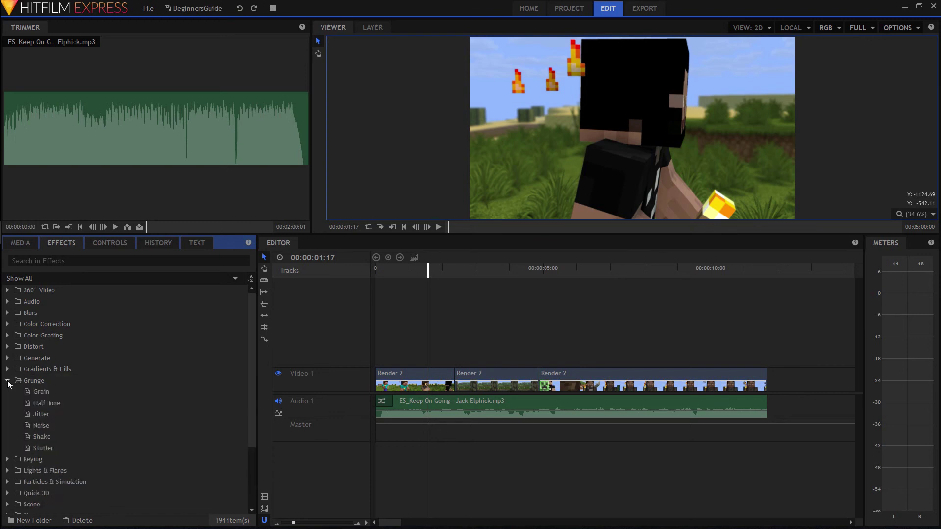
click(60, 392)
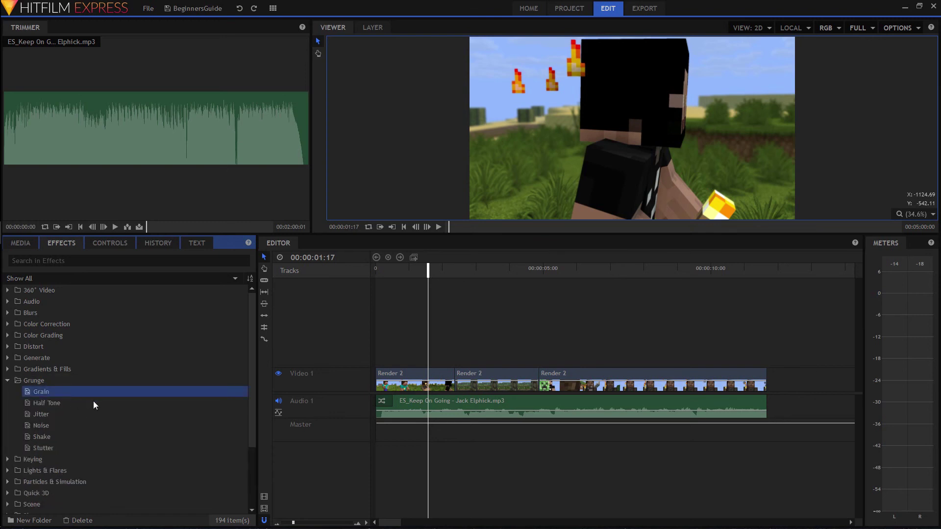
click(8, 380)
Step: Apply the Color Grading Vignette effect to the first video clip, with width 1556 px and height 737 px
click(8, 335)
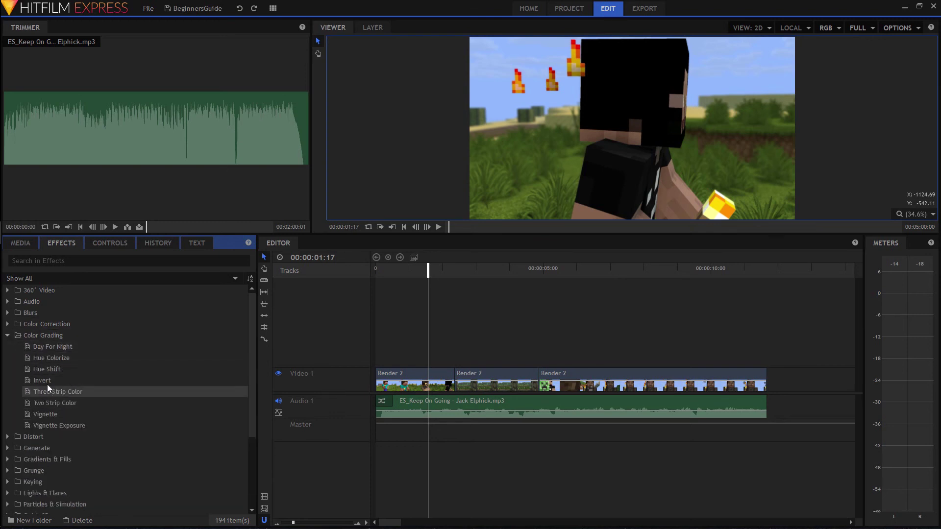
click(54, 415)
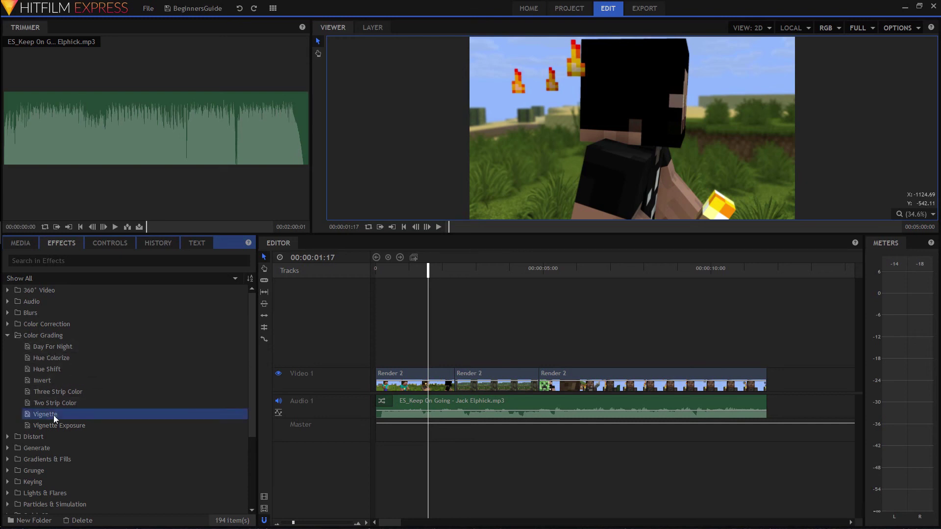
drag(42, 414, 425, 371)
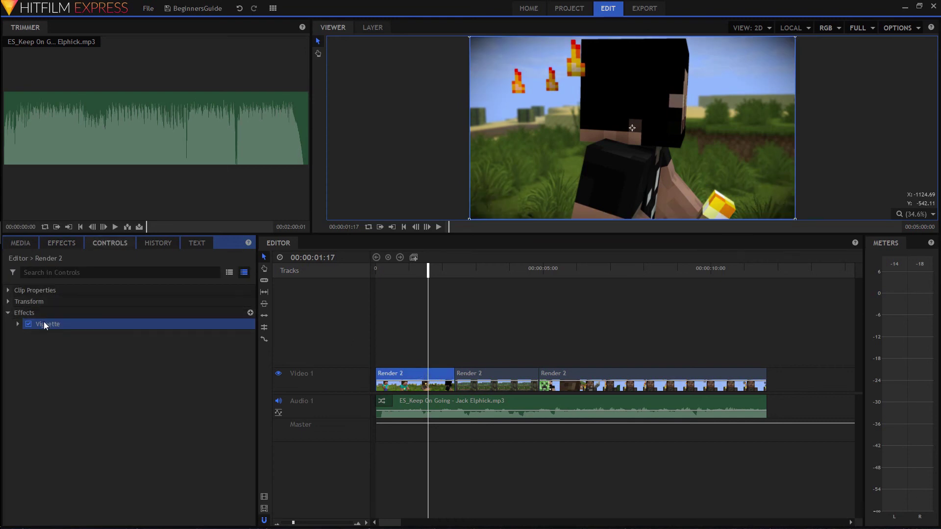
click(18, 324)
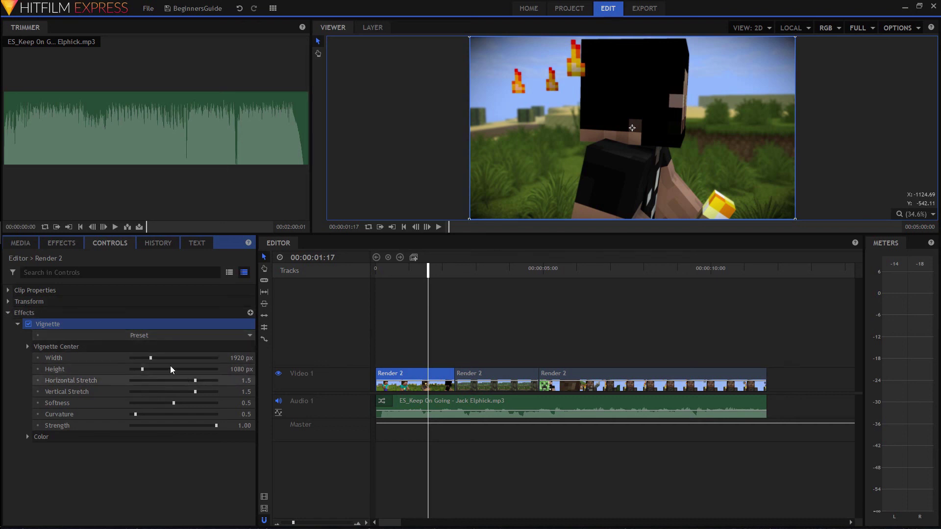
mouse_move(148, 357)
mouse_down()
mouse_move(159, 357)
mouse_move(145, 353)
mouse_move(140, 366)
mouse_up()
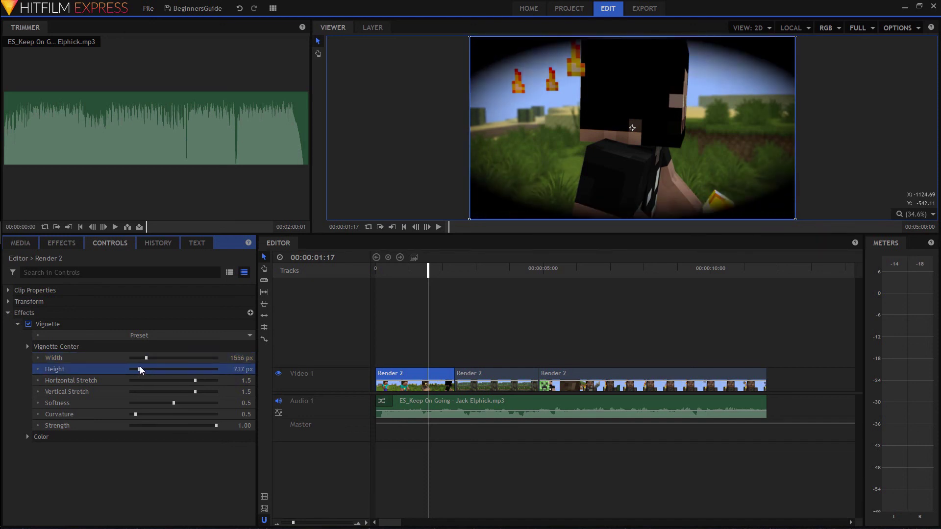
Step: Set the Vignette's horizontal stretch to 1.62 on the first clip, scrub through the result and return the playhead to 00:00:00:00
drag(195, 380, 201, 381)
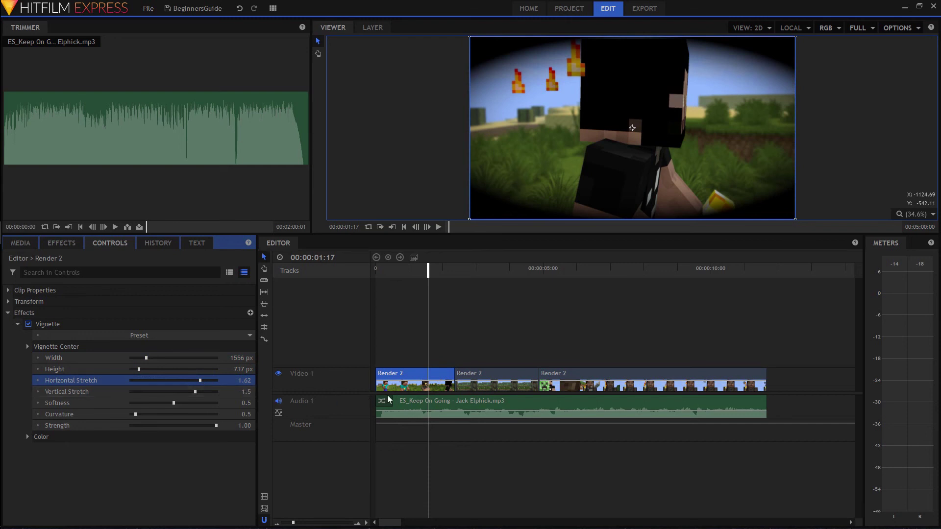
drag(405, 272, 424, 276)
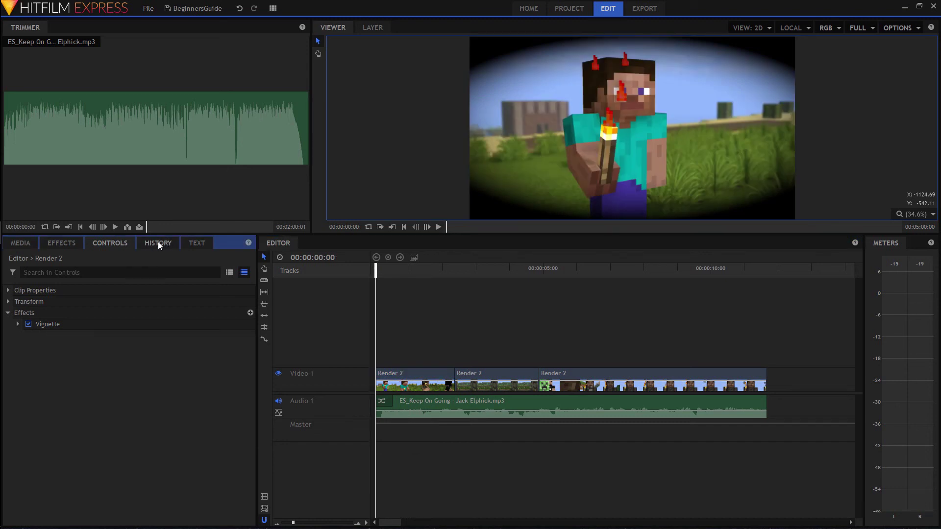
Step: Examine the project's edit history and the Maximum Undo setting in the general options, and close the options without changing anything
click(158, 242)
scroll(249, 329, up, 1)
scroll(252, 348, down, 1)
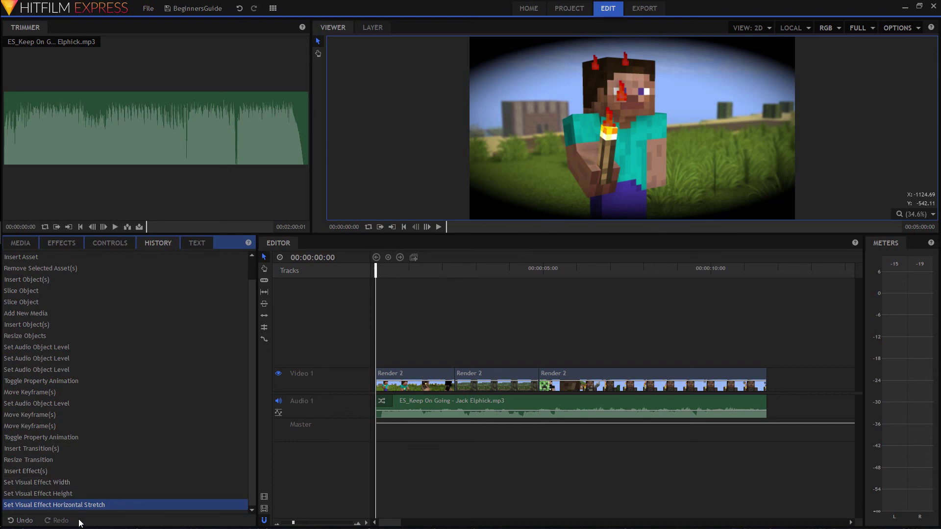
click(149, 10)
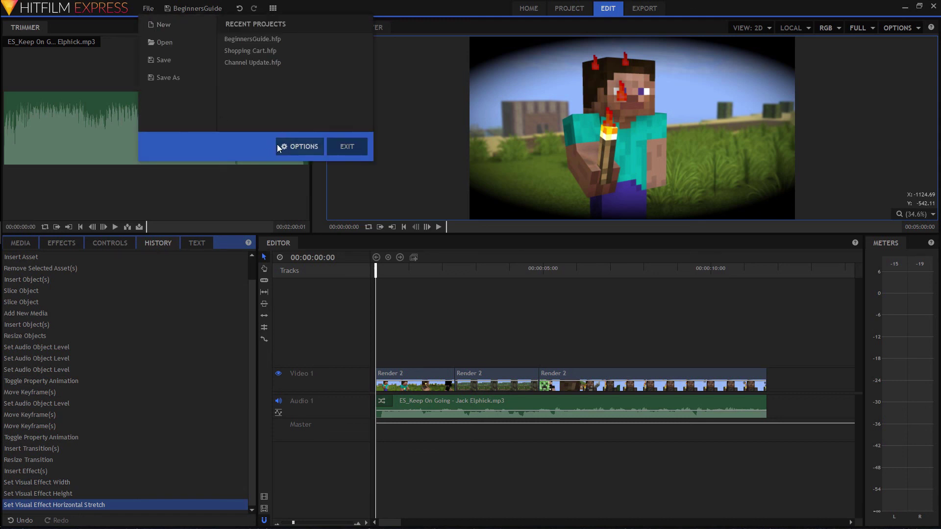
click(294, 147)
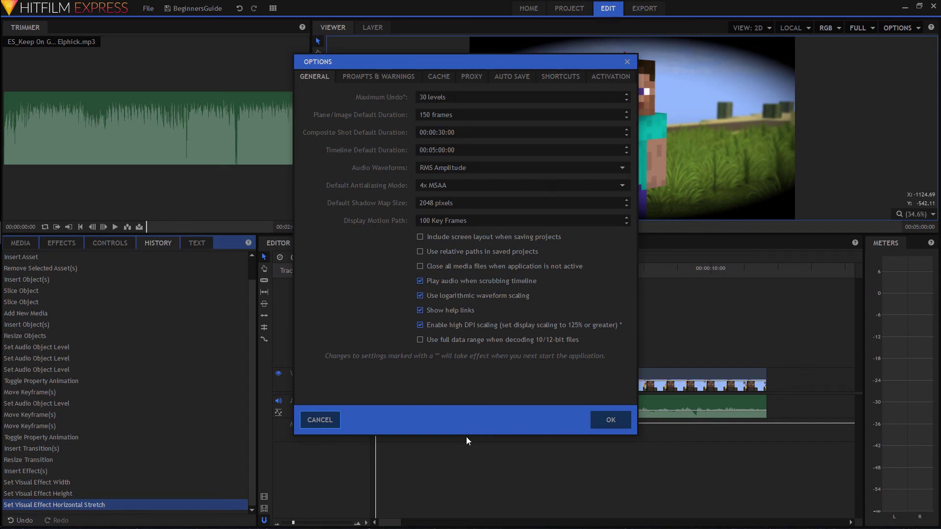
click(326, 420)
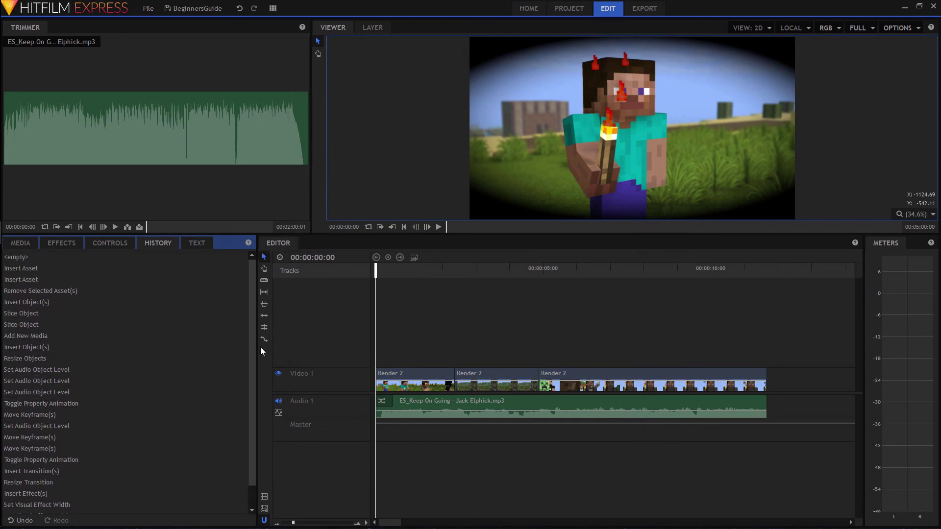
Step: Roll the project back to the Add New Media history state, and restore it to the Set Visual Effect Horizontal Stretch state
click(42, 314)
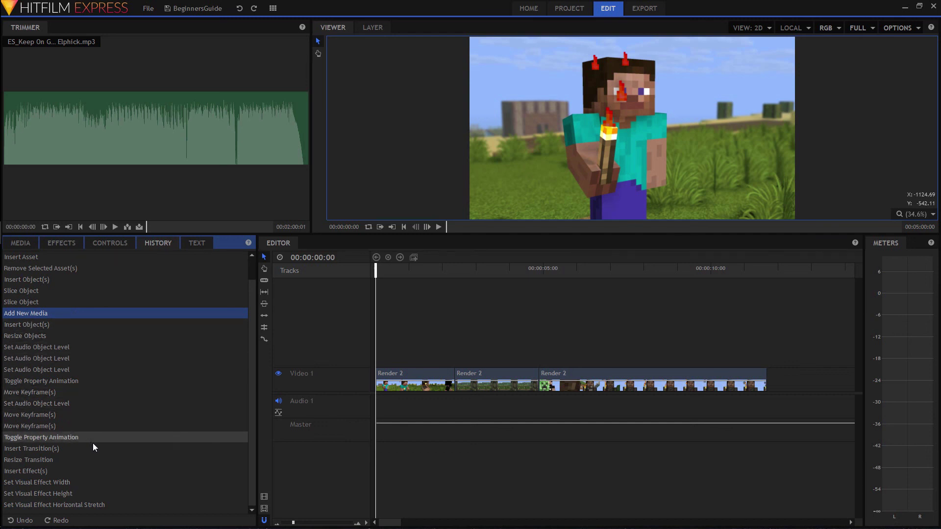
click(137, 505)
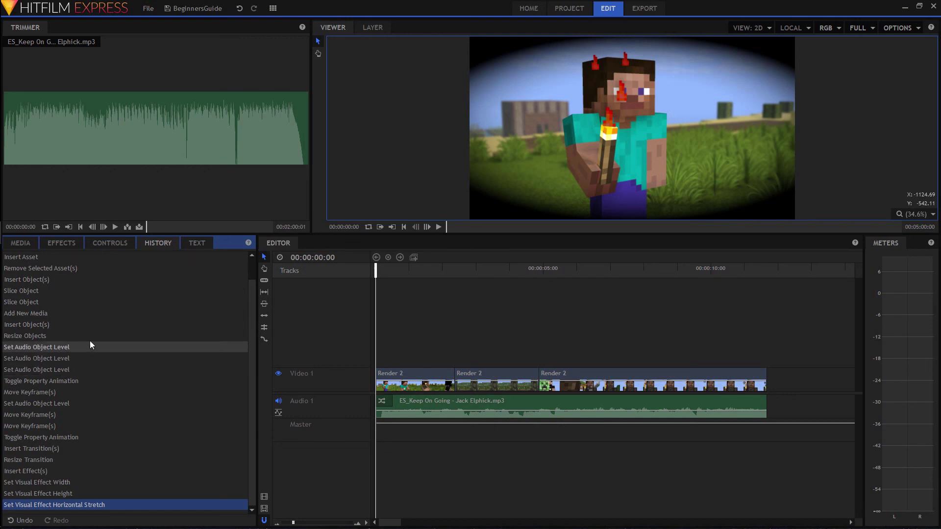
Step: Look over the text formatting settings, the project media and the effect categories, collapsing the Color Grading group
click(196, 244)
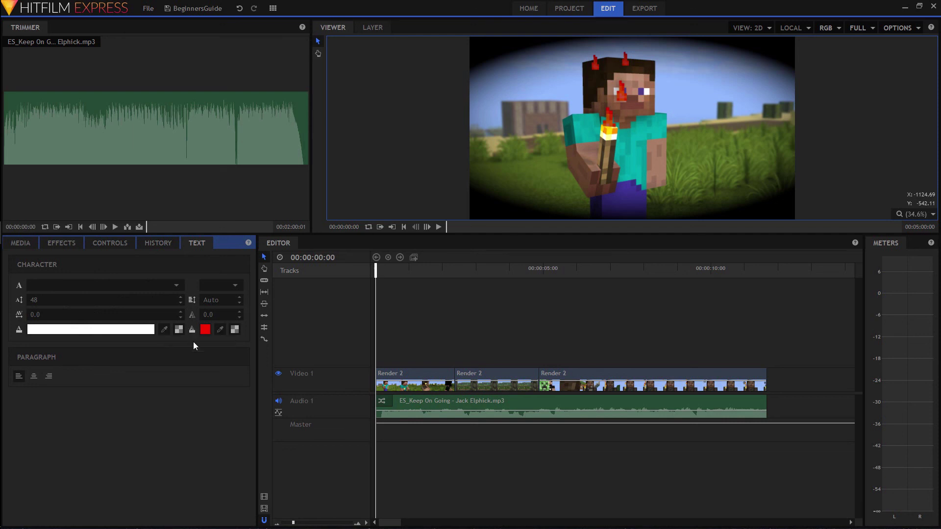
click(30, 244)
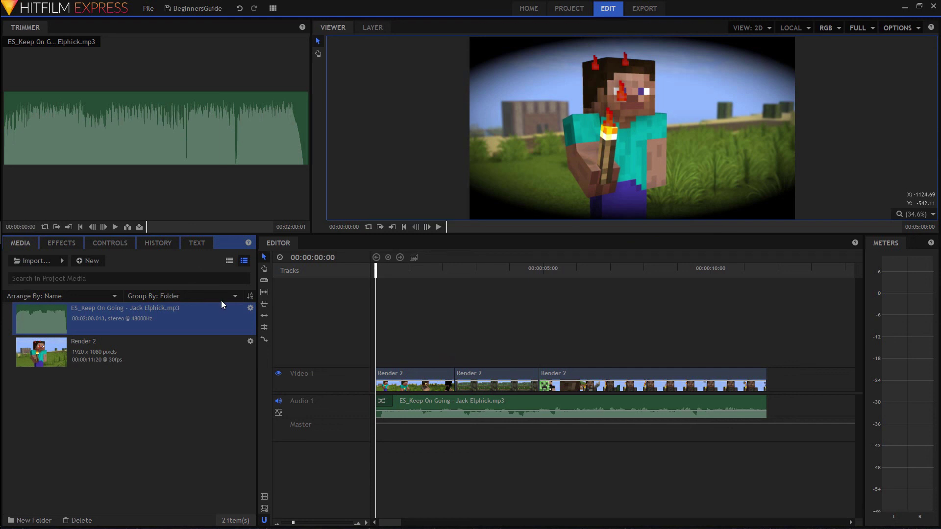
click(63, 246)
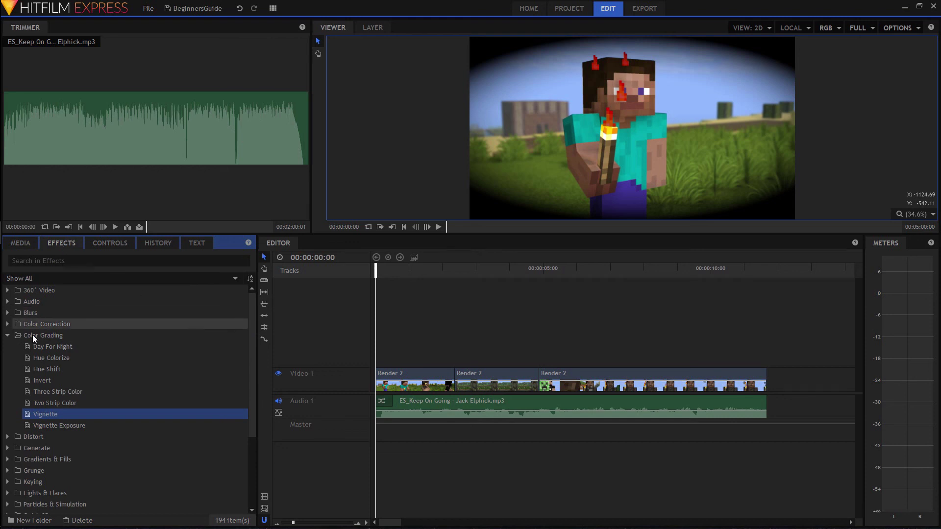
click(8, 337)
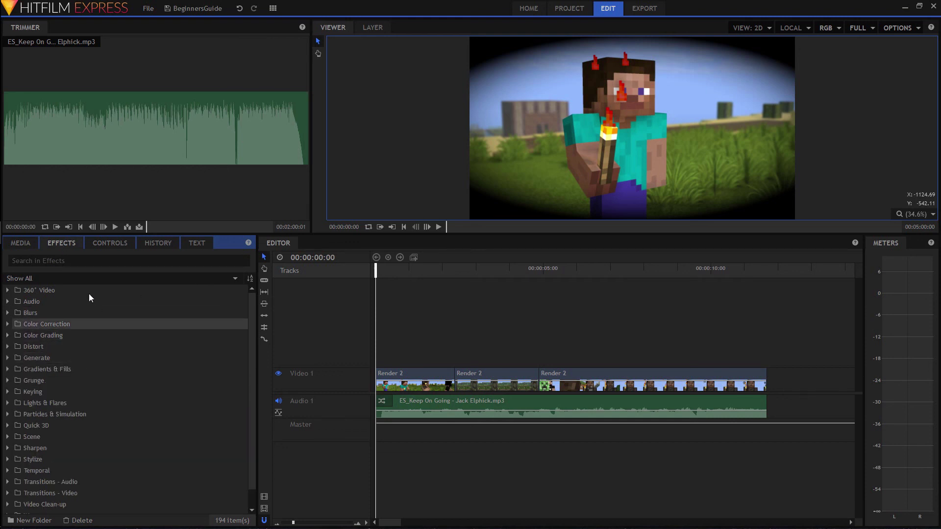
click(27, 244)
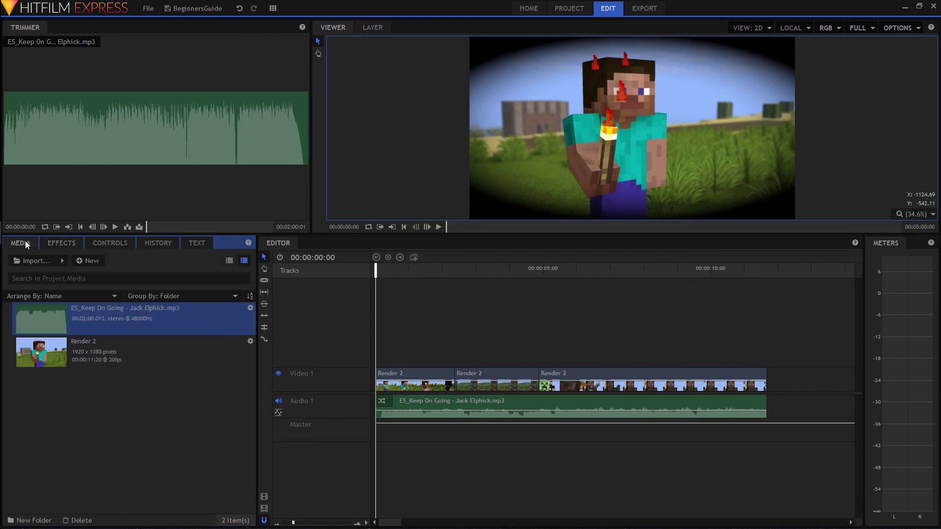